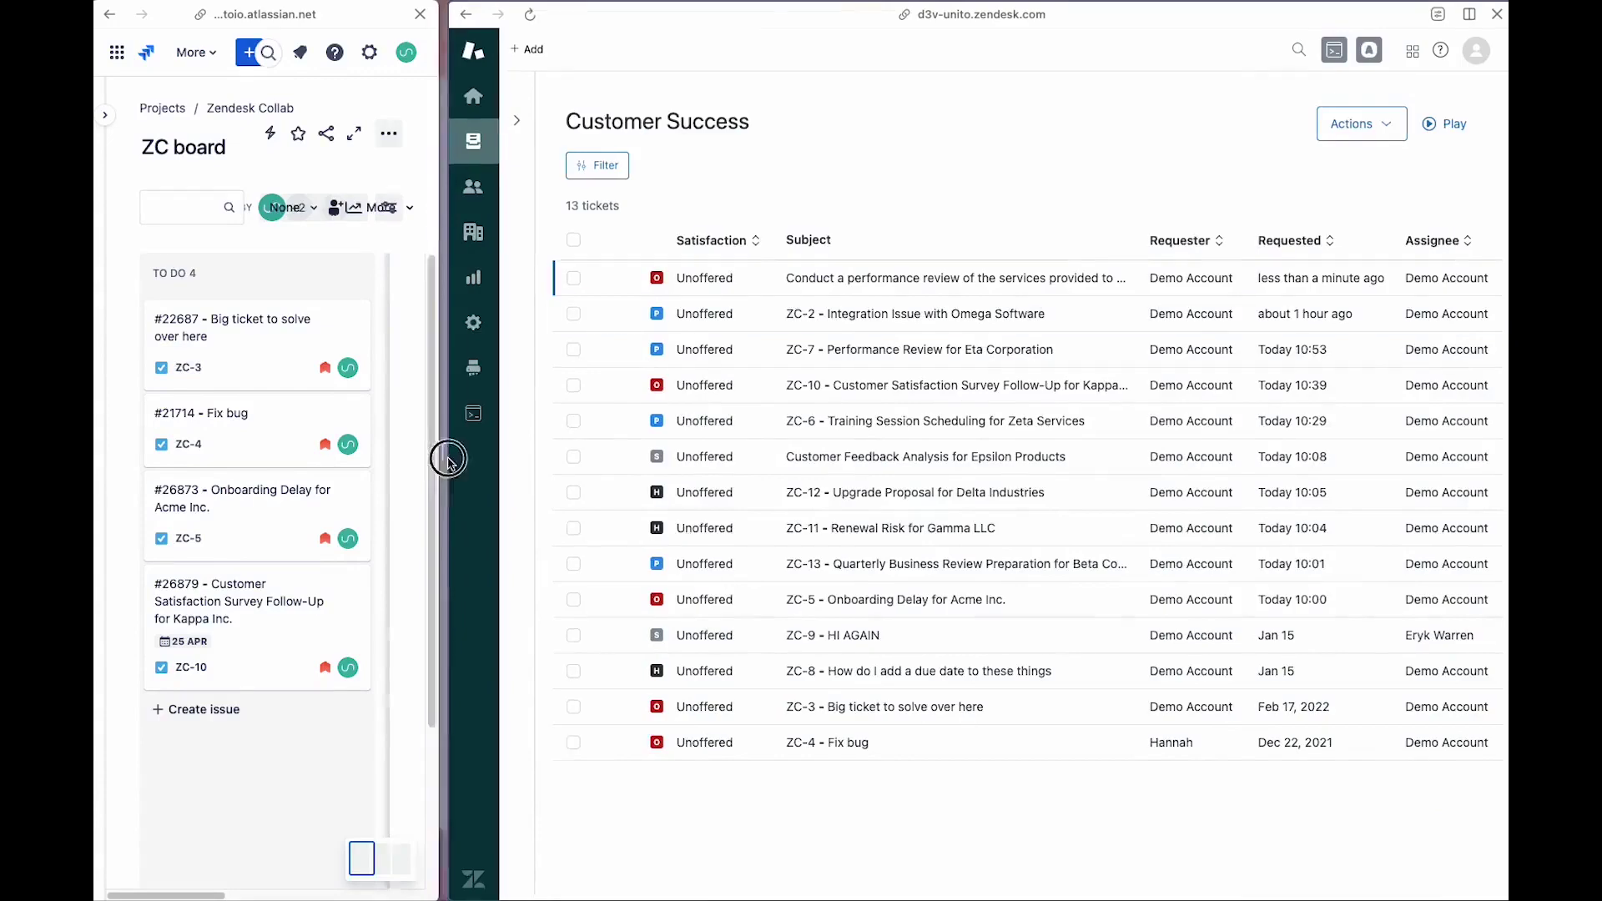
- Widen the Jira ZC board to show its To Do, In Progress and Done columns
drag(449, 460, 934, 489)
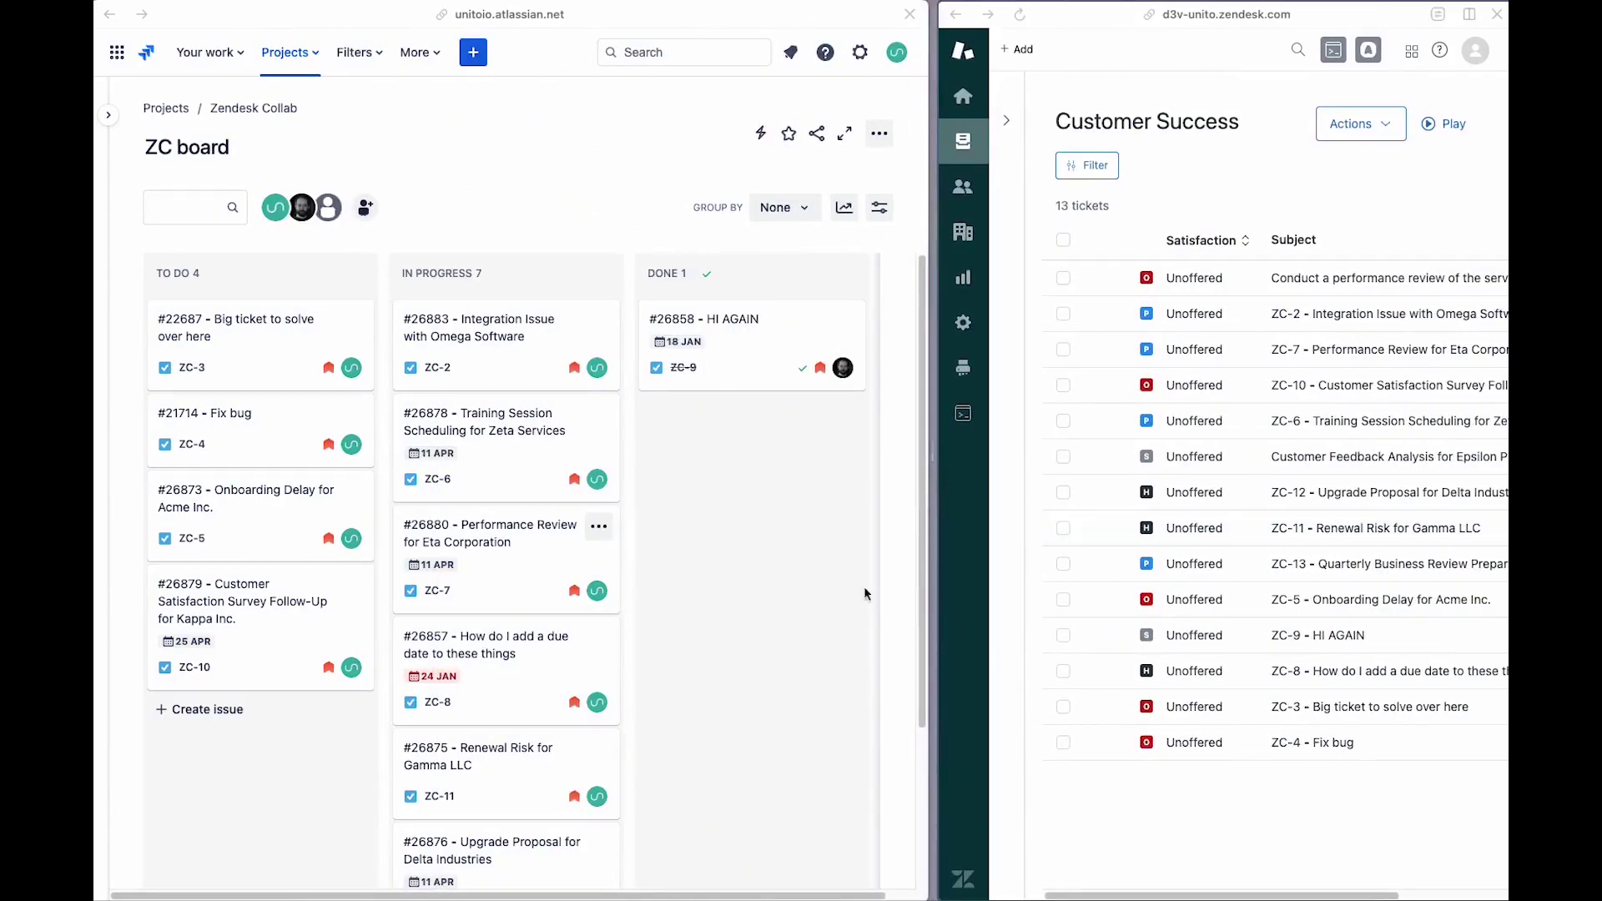
scroll(766, 632, down, 3)
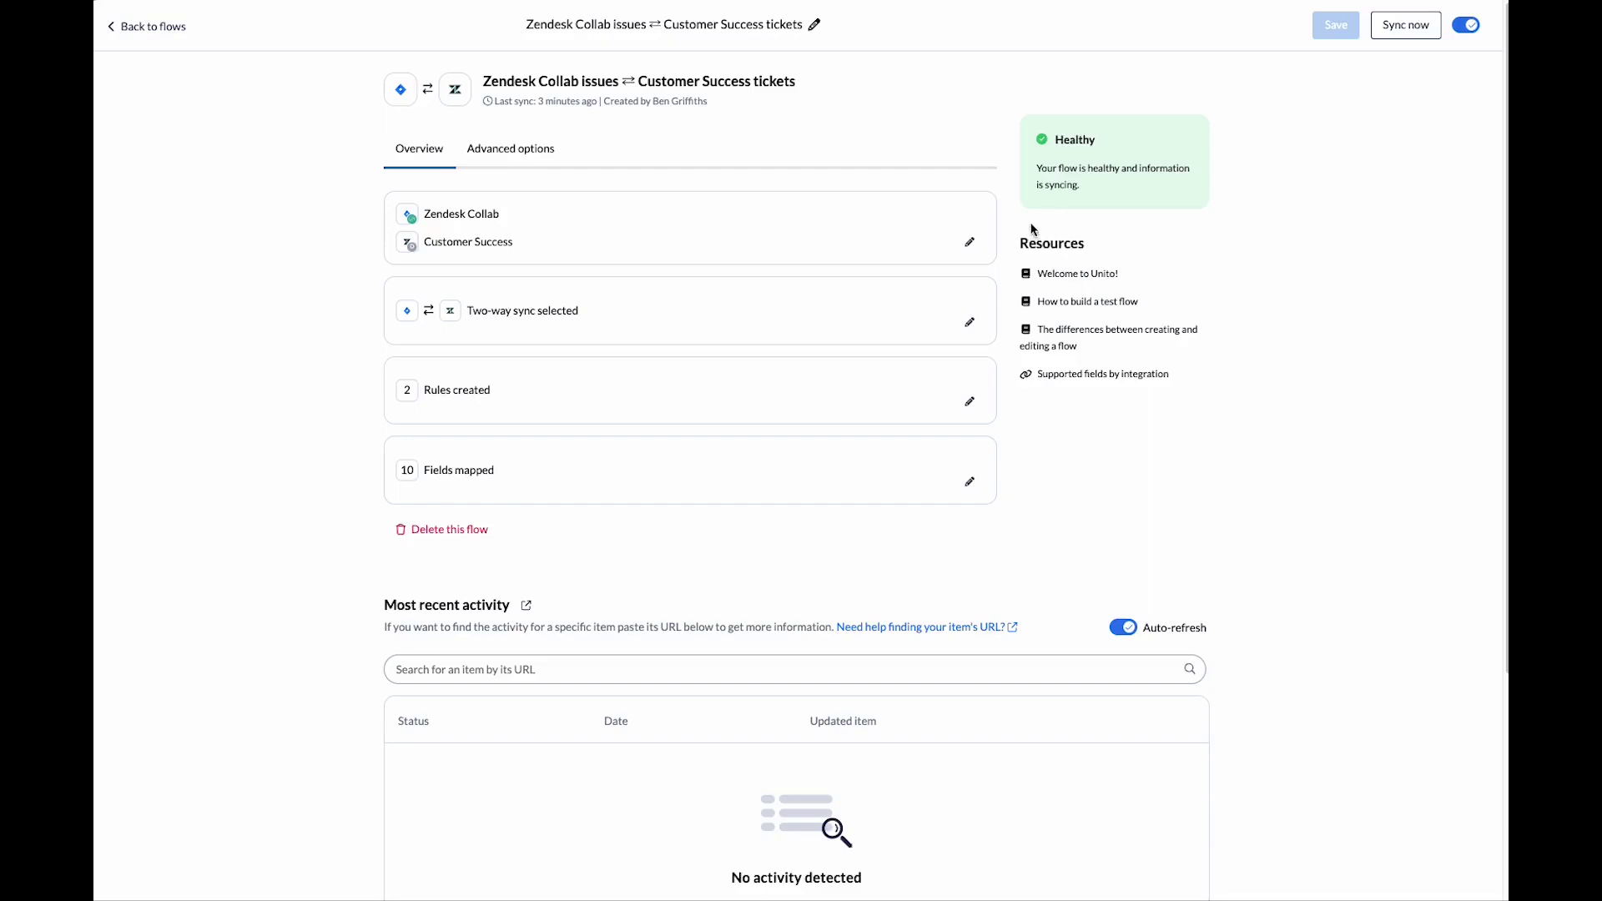
click(969, 244)
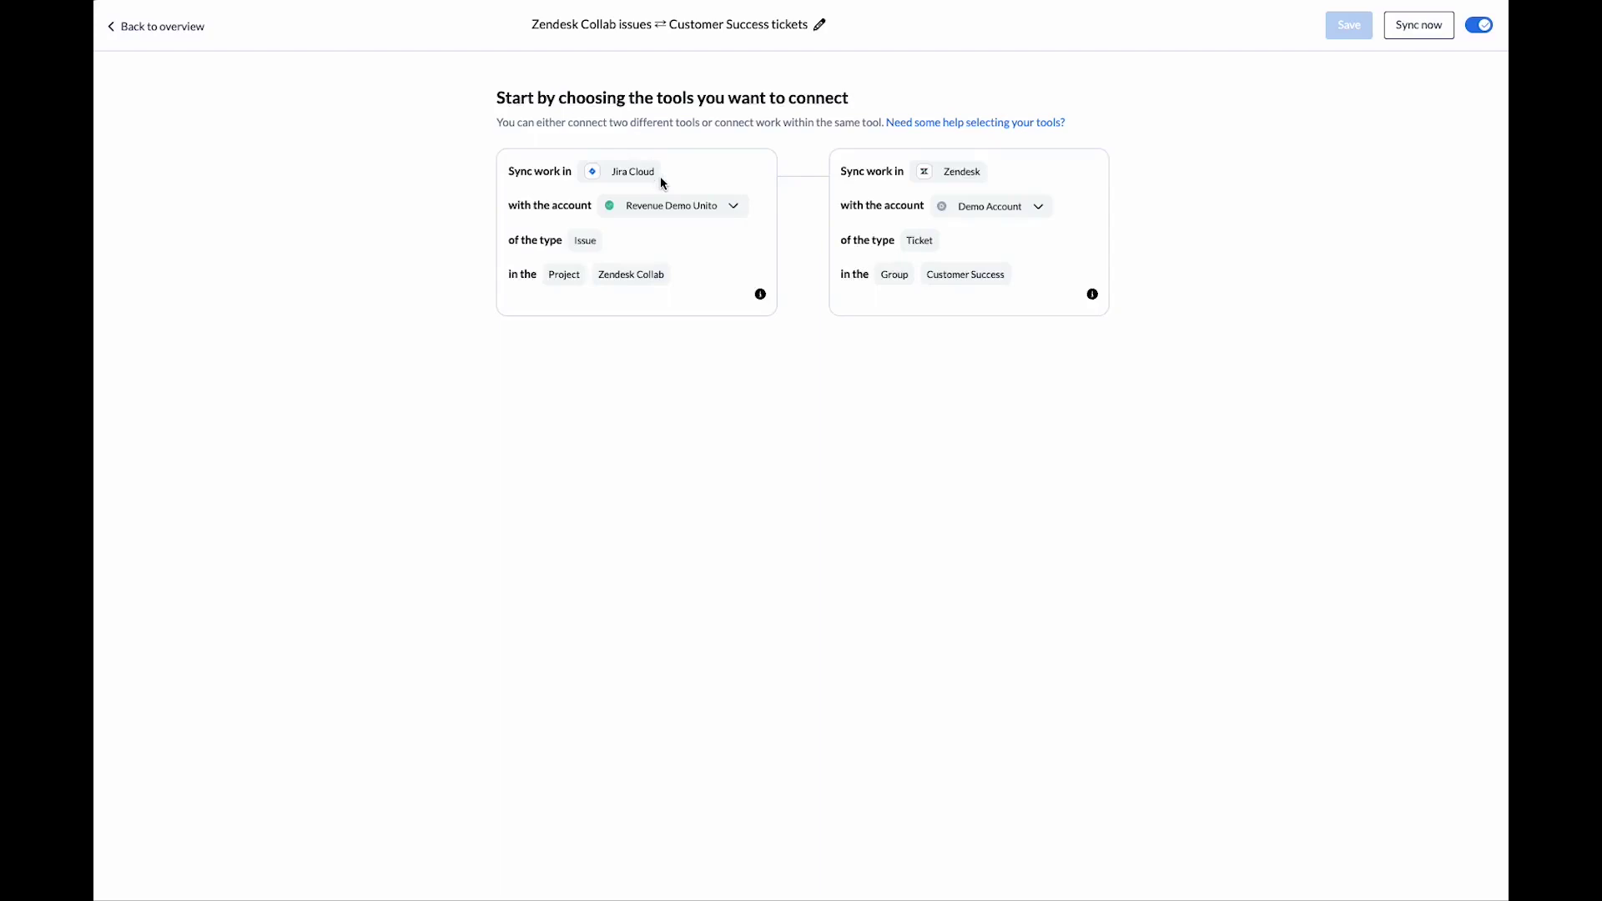
click(737, 206)
click(740, 208)
click(1038, 208)
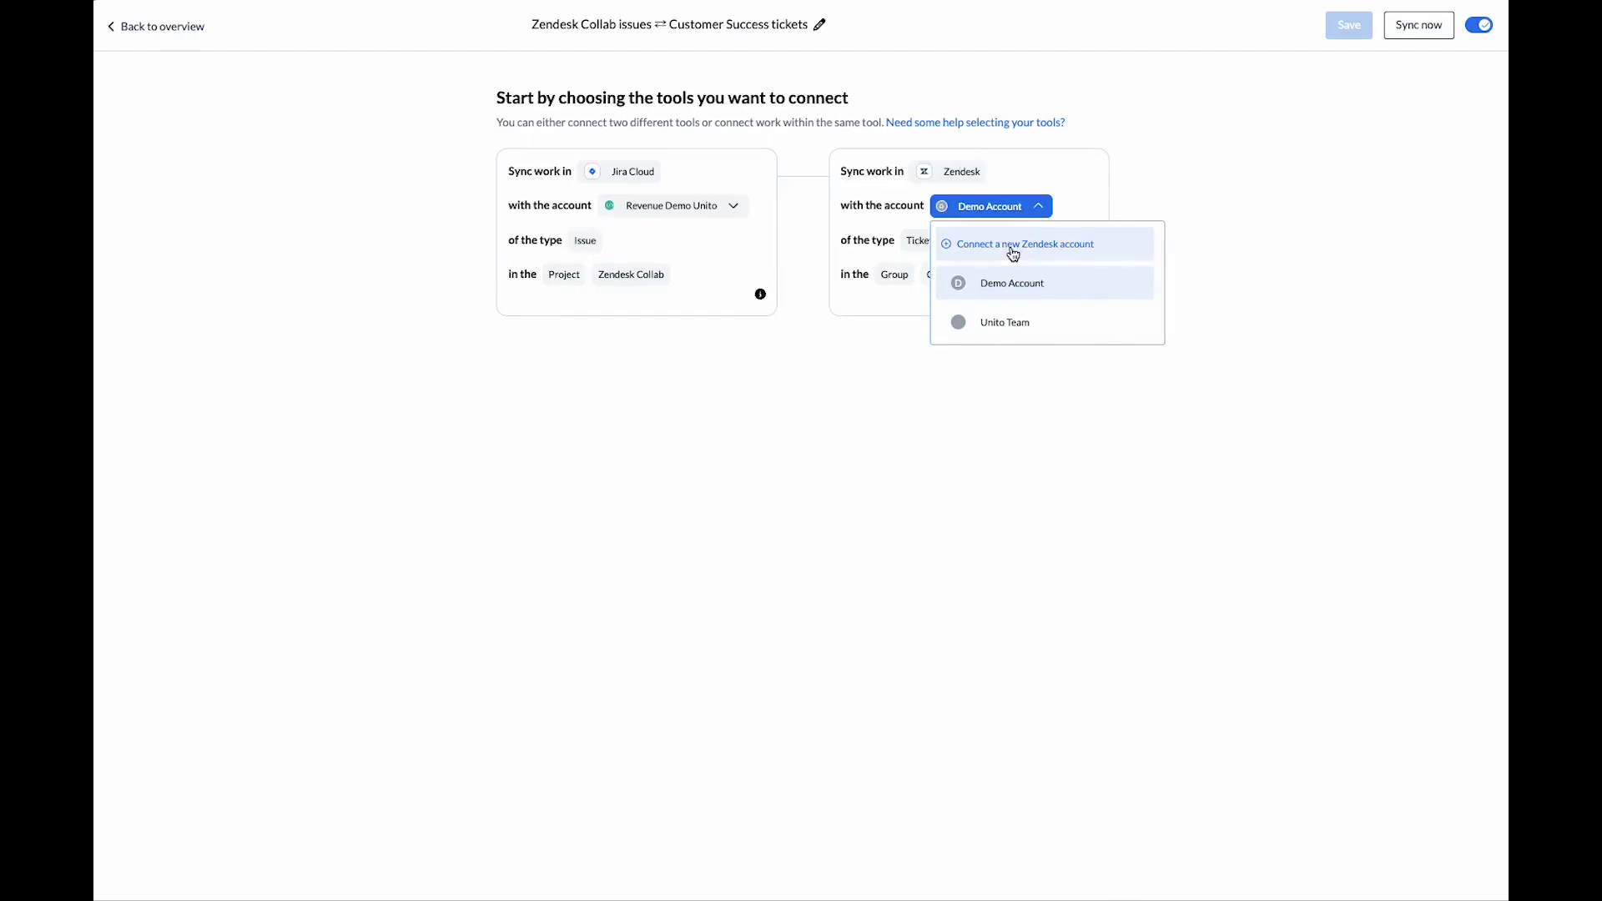
click(163, 25)
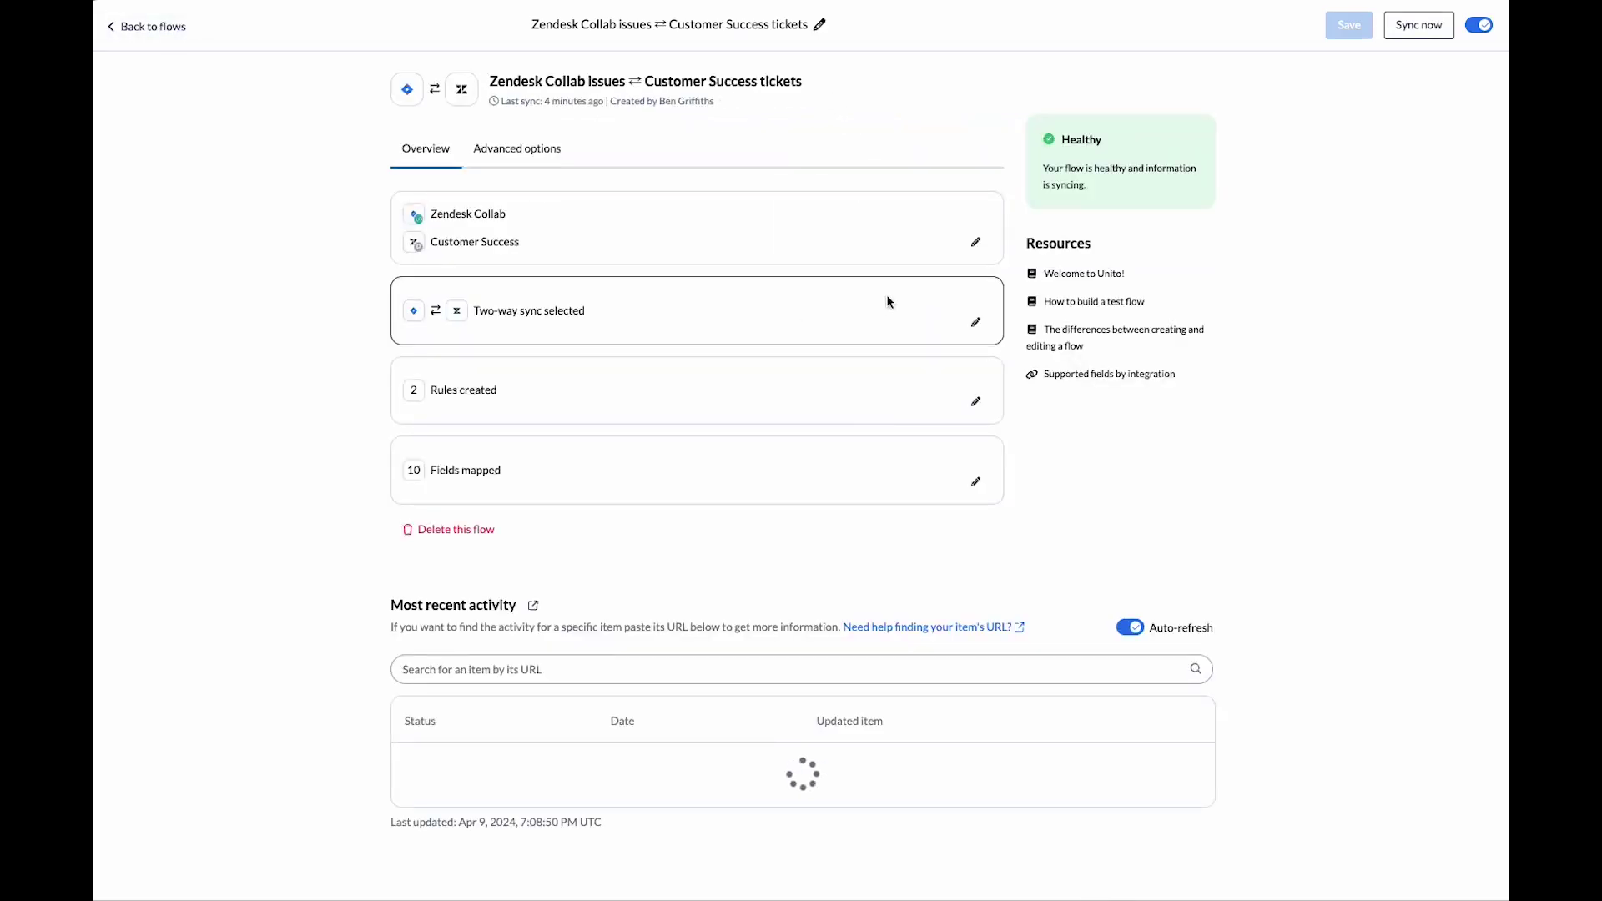
click(975, 323)
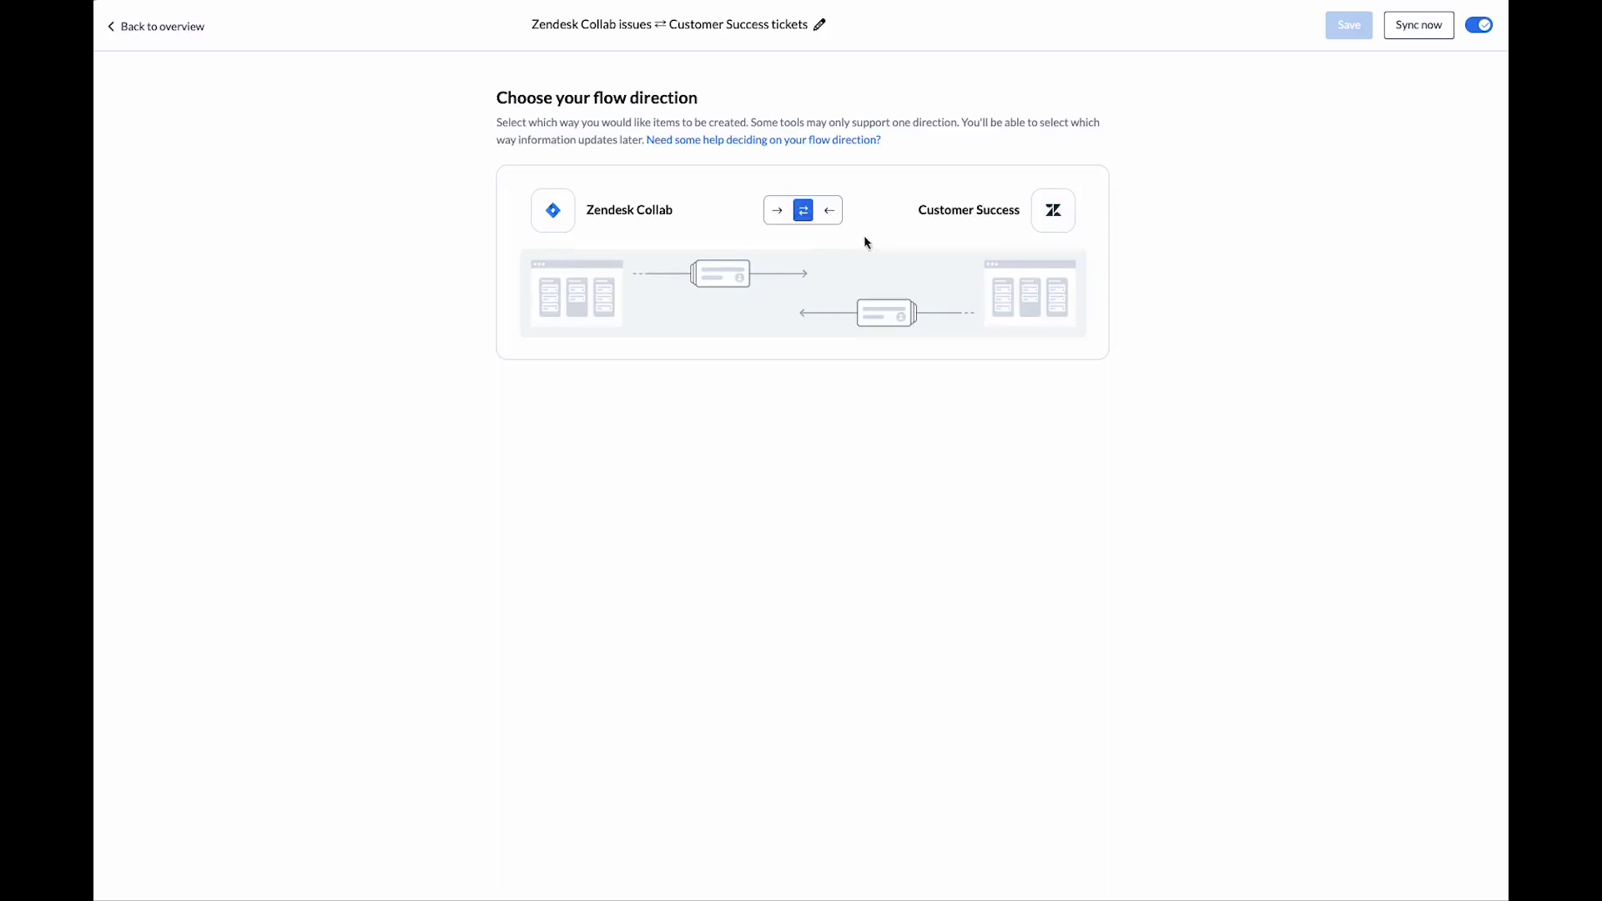
click(182, 30)
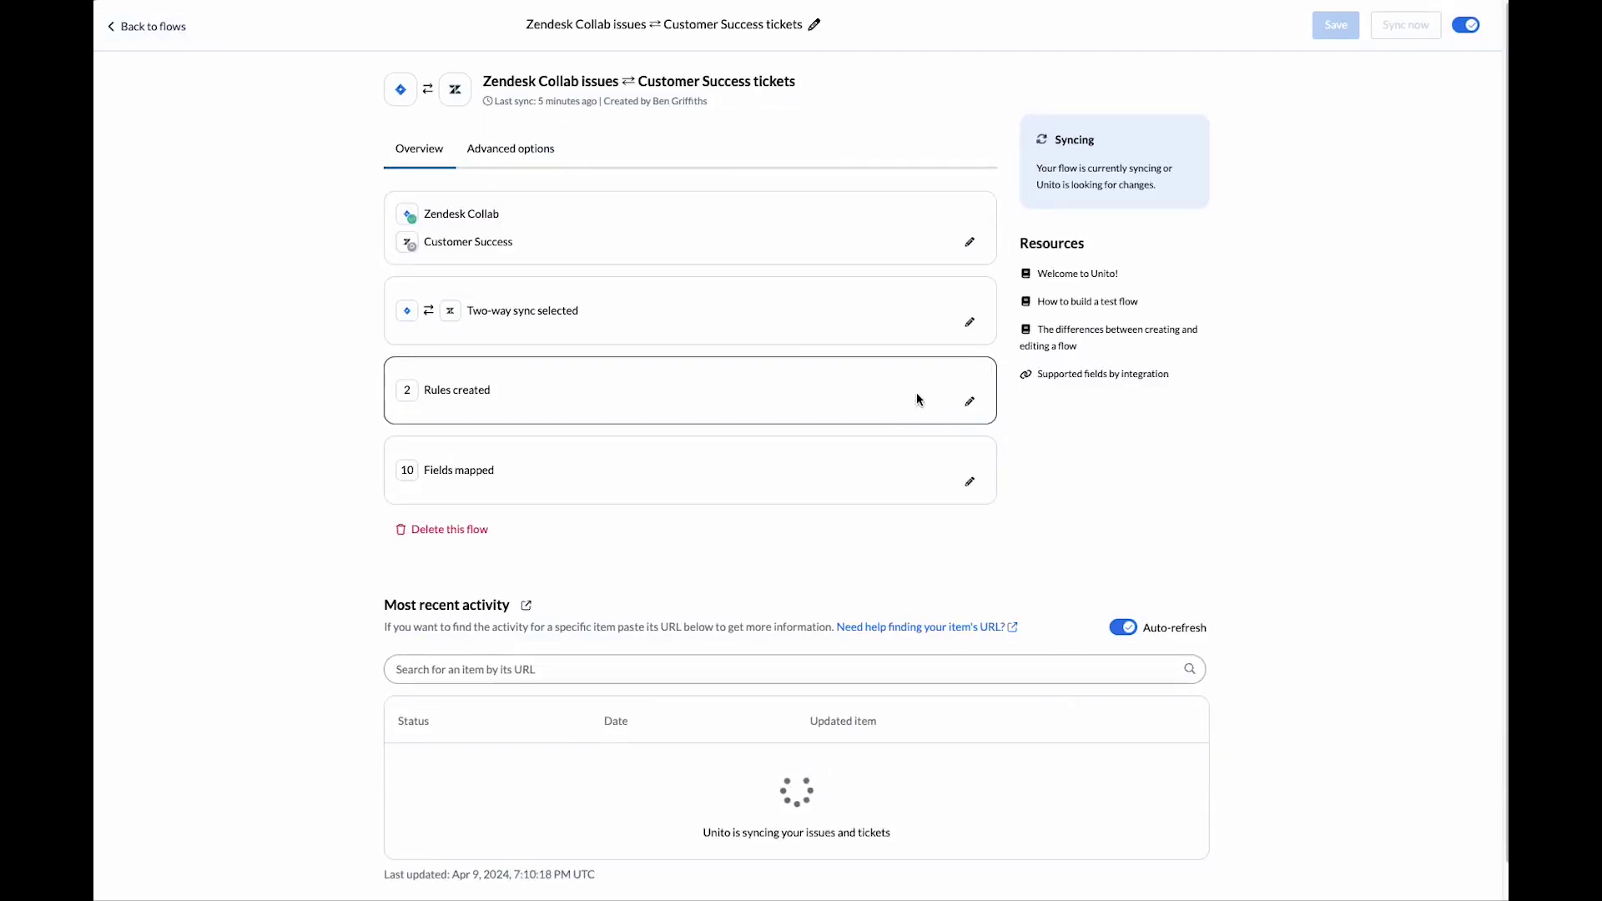
- Review the sync rules' default ticket type (ticket) and issue type (Task), leaving them unchanged
click(969, 403)
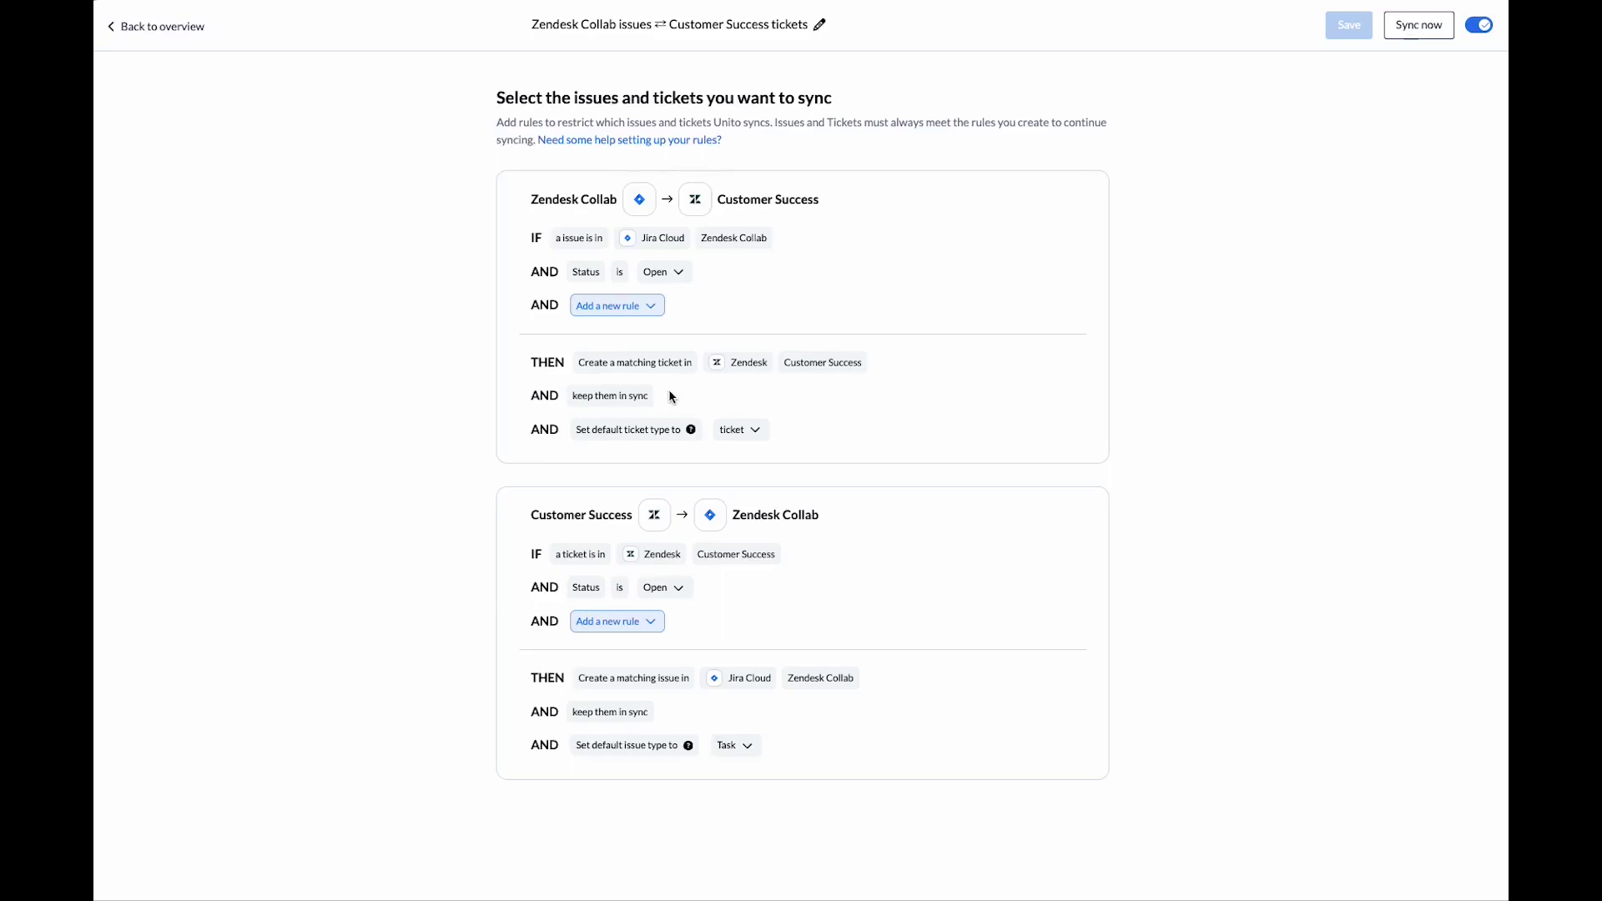
click(734, 433)
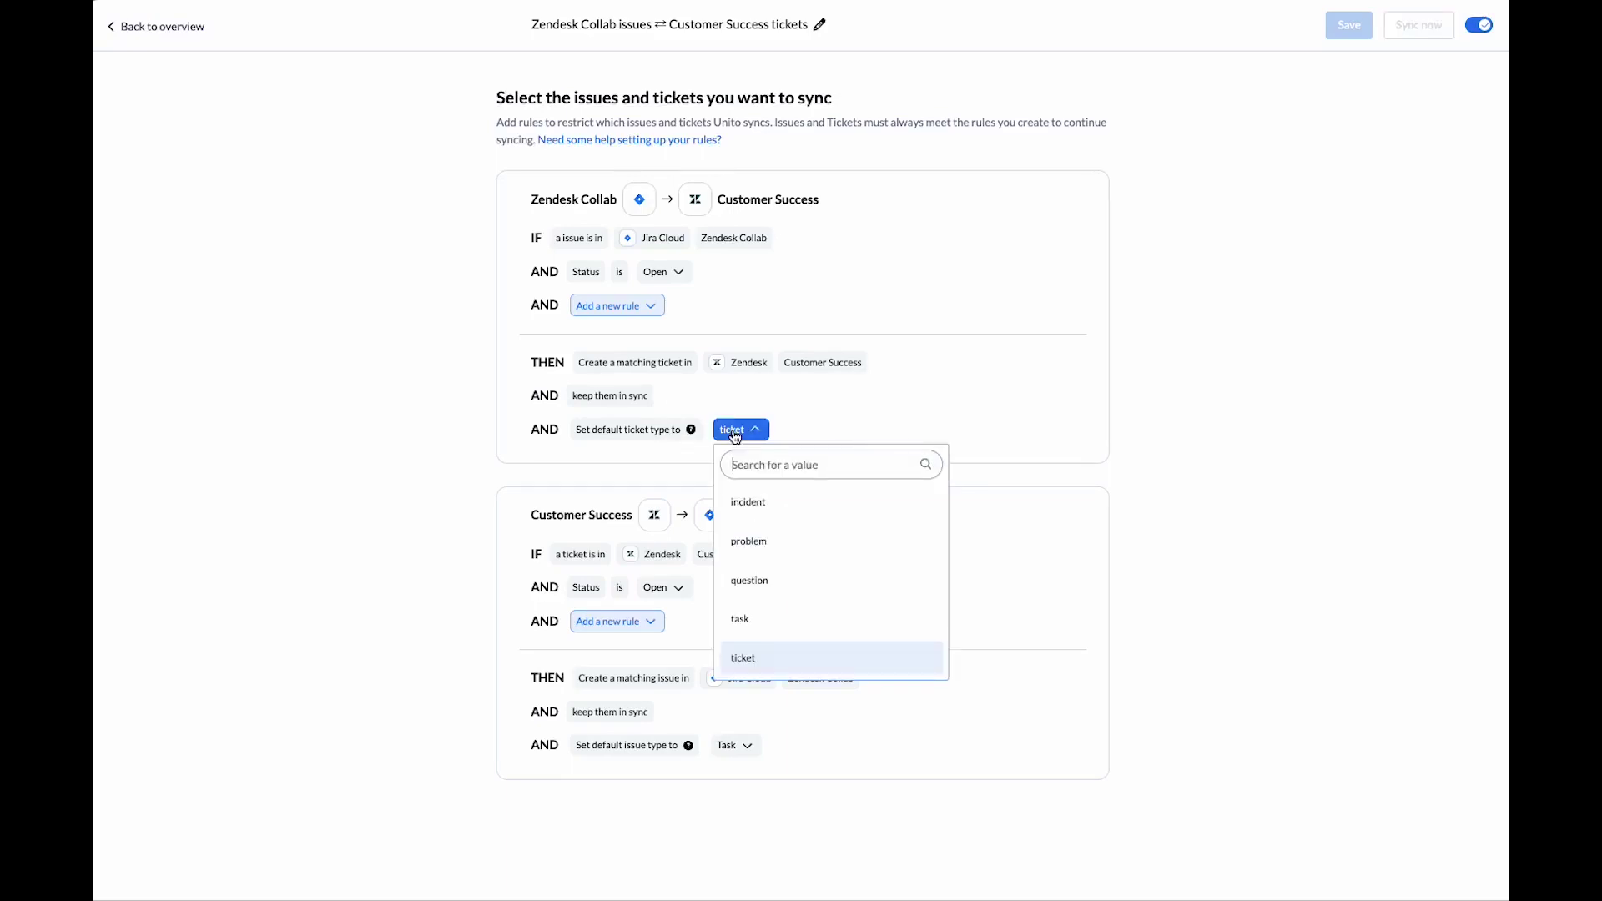
click(807, 413)
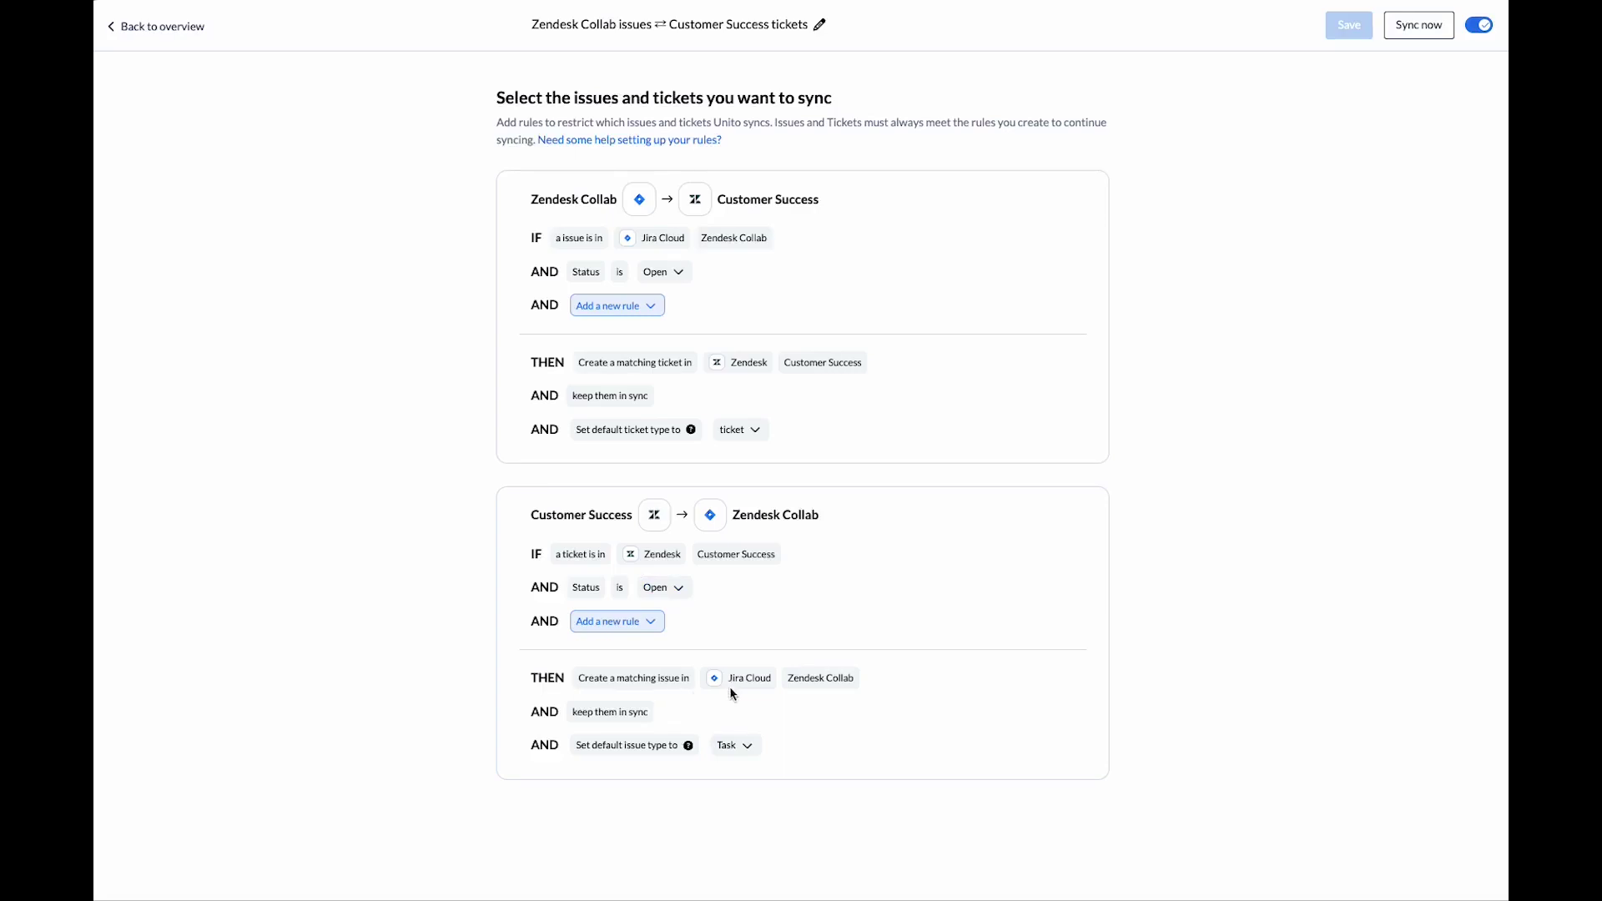
click(726, 747)
click(177, 33)
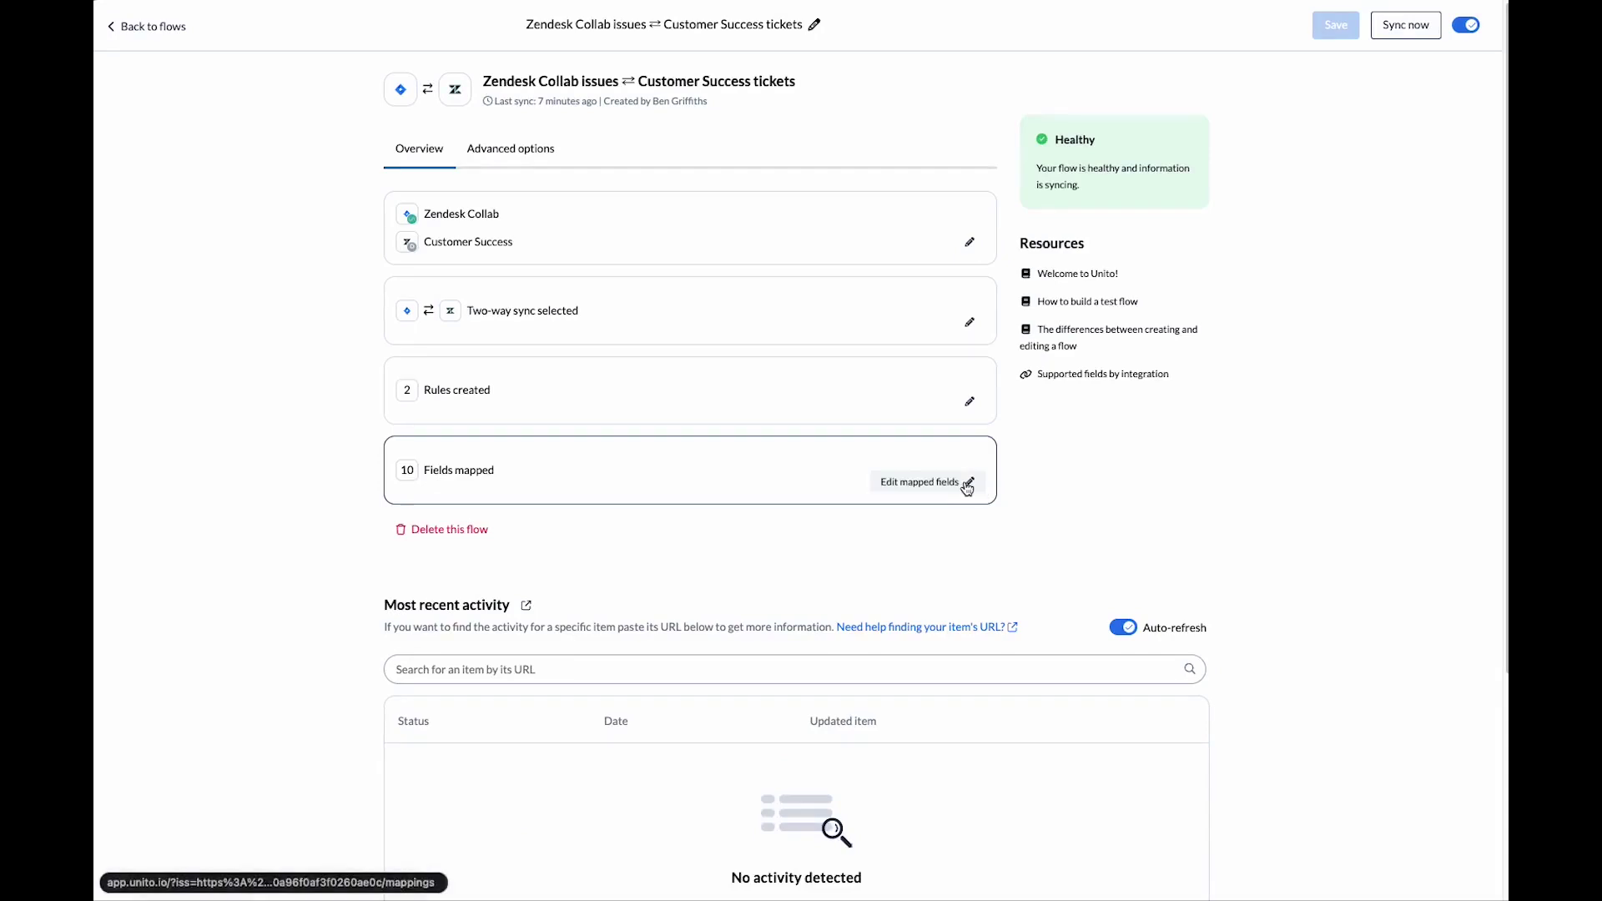
- In the field mappings, toggle Issue status to one-way and back to two-way, then view its value mapping
click(968, 484)
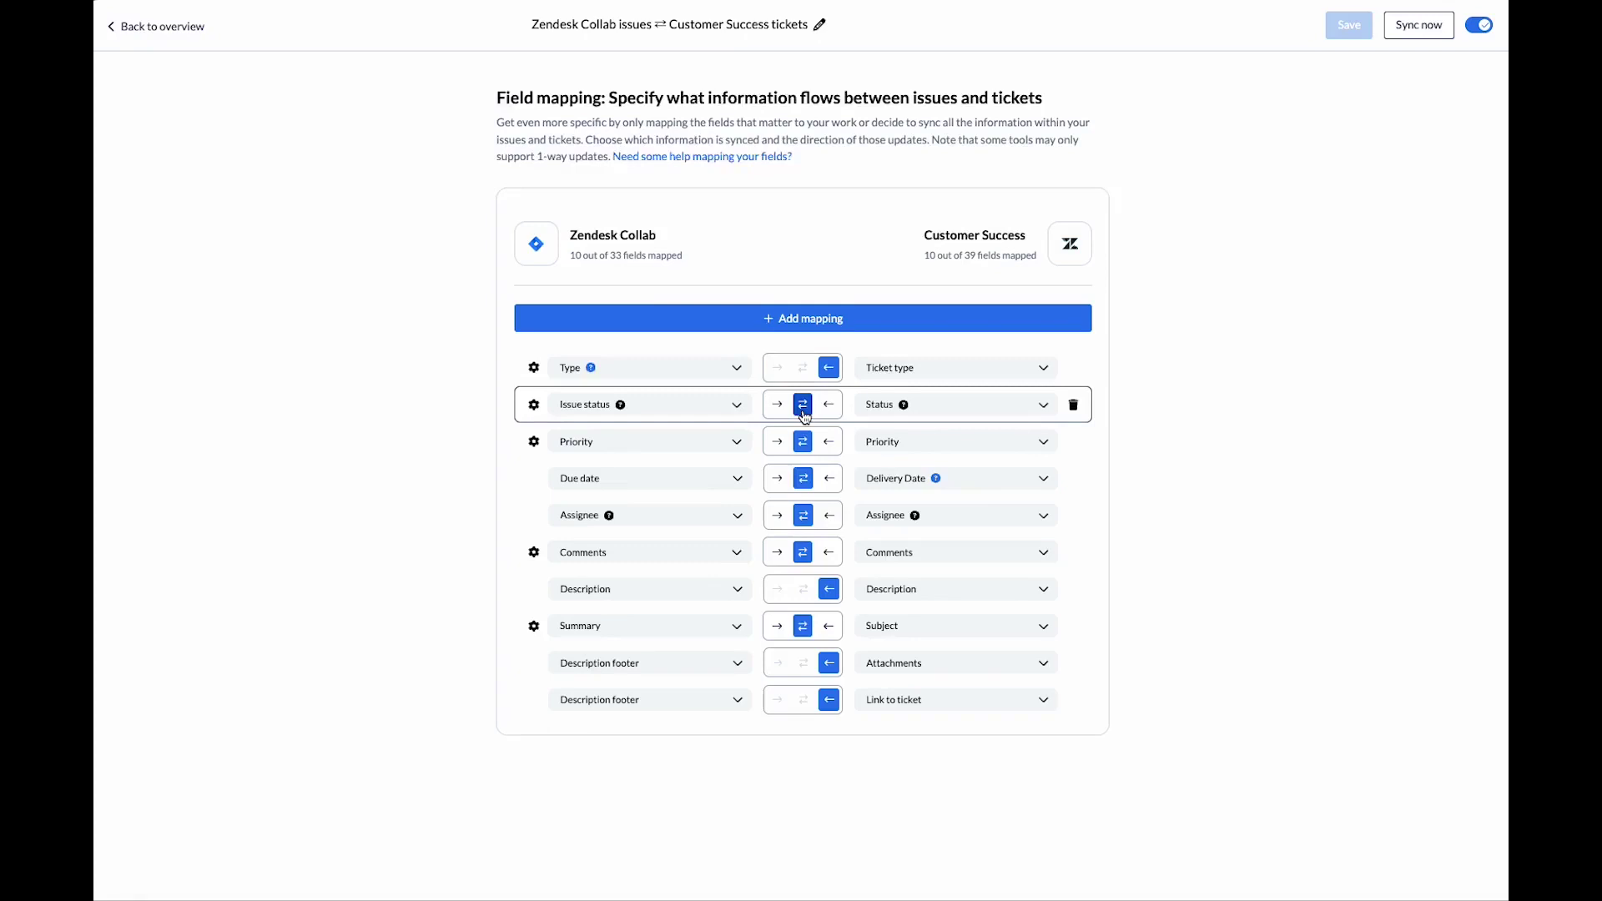
click(826, 408)
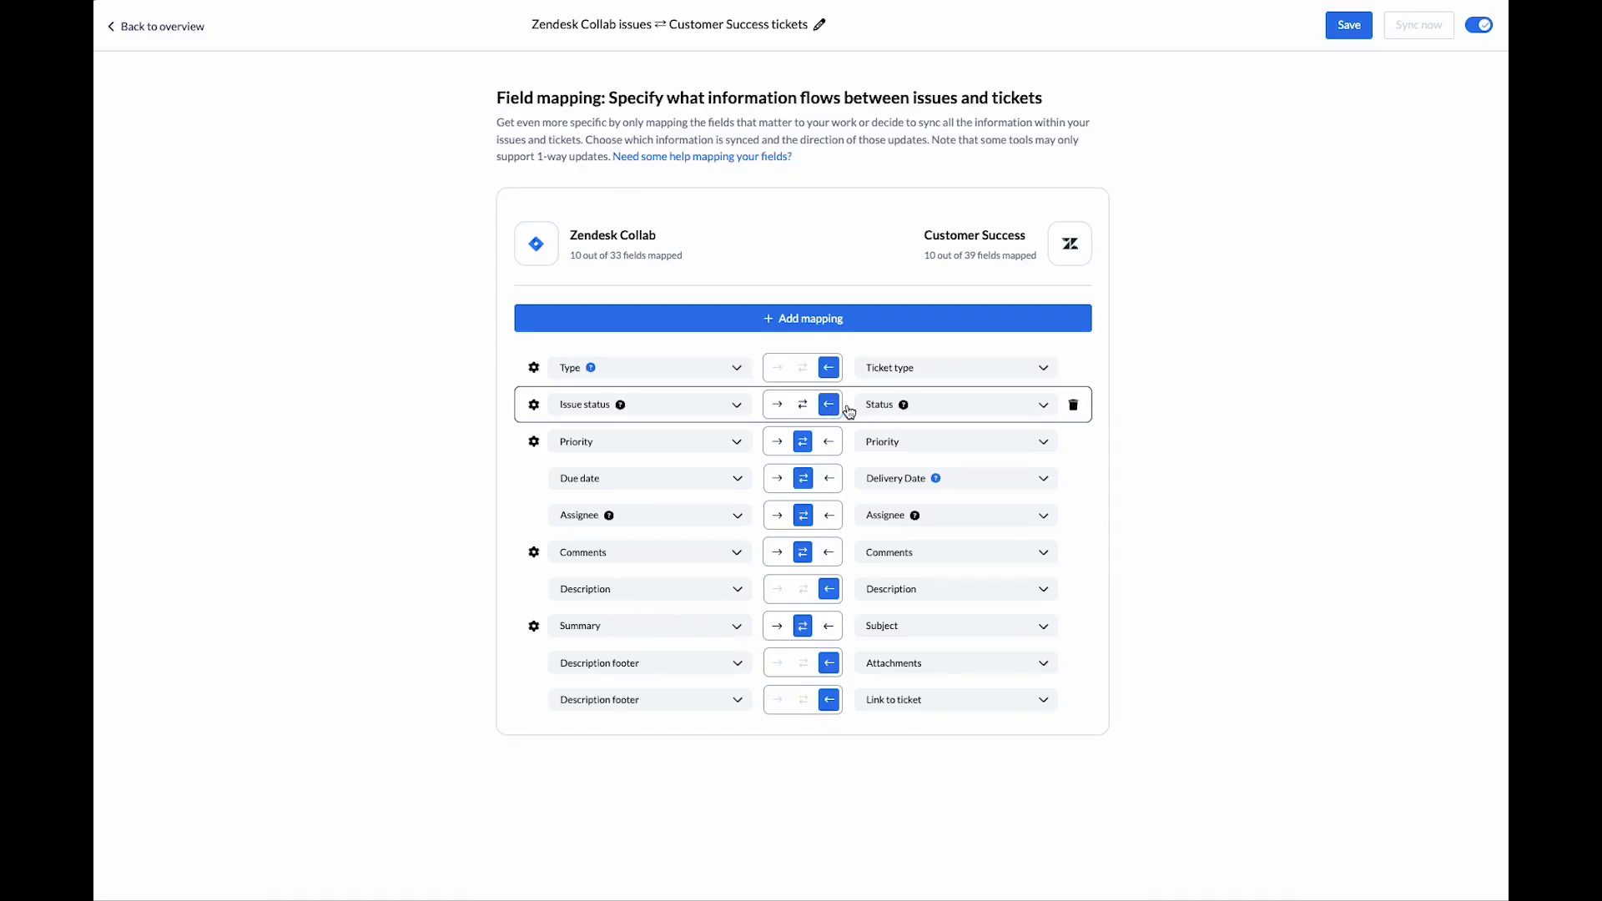
click(803, 404)
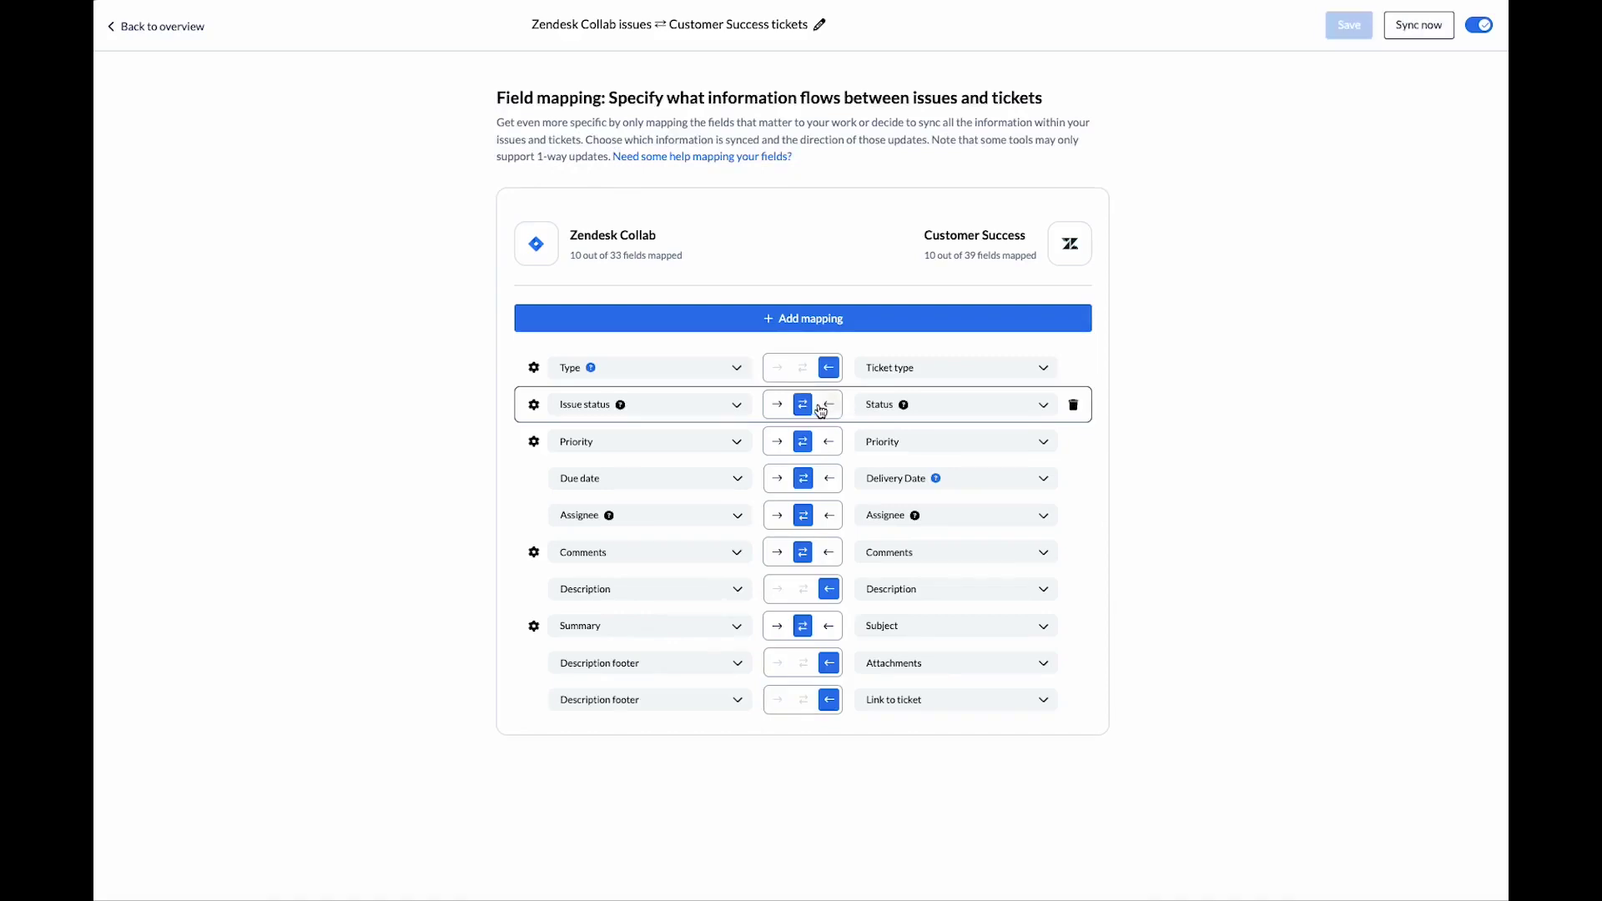
click(533, 405)
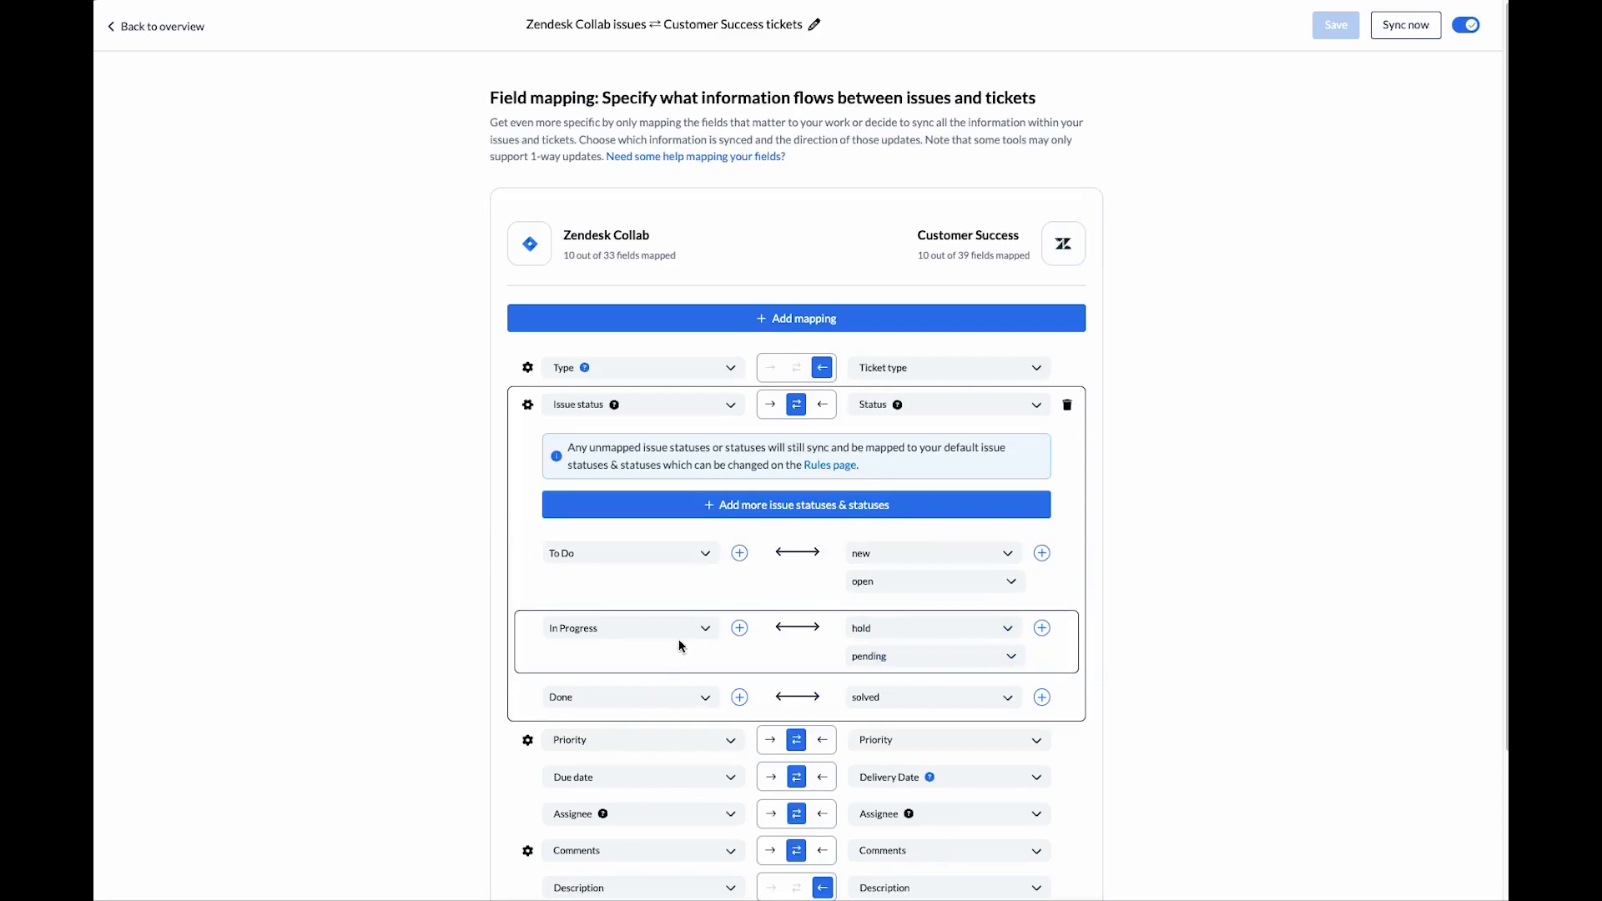
scroll(680, 648, down, 3)
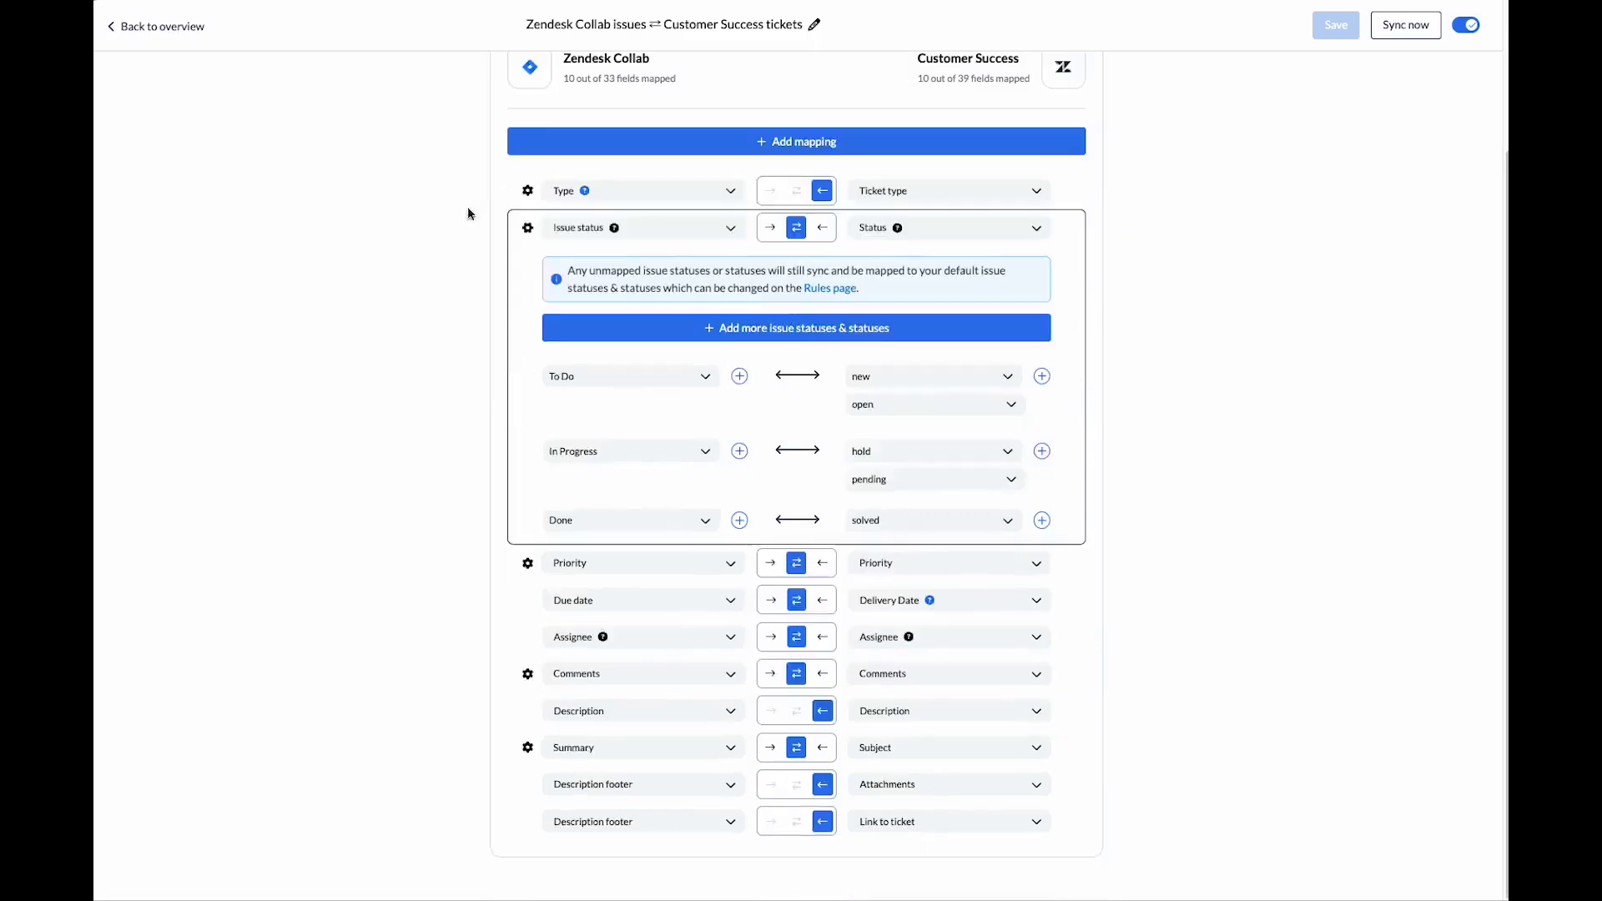
- Collapse the Issue status value pairs and expand the Summary ⇄ Subject prefix options
click(526, 228)
click(529, 626)
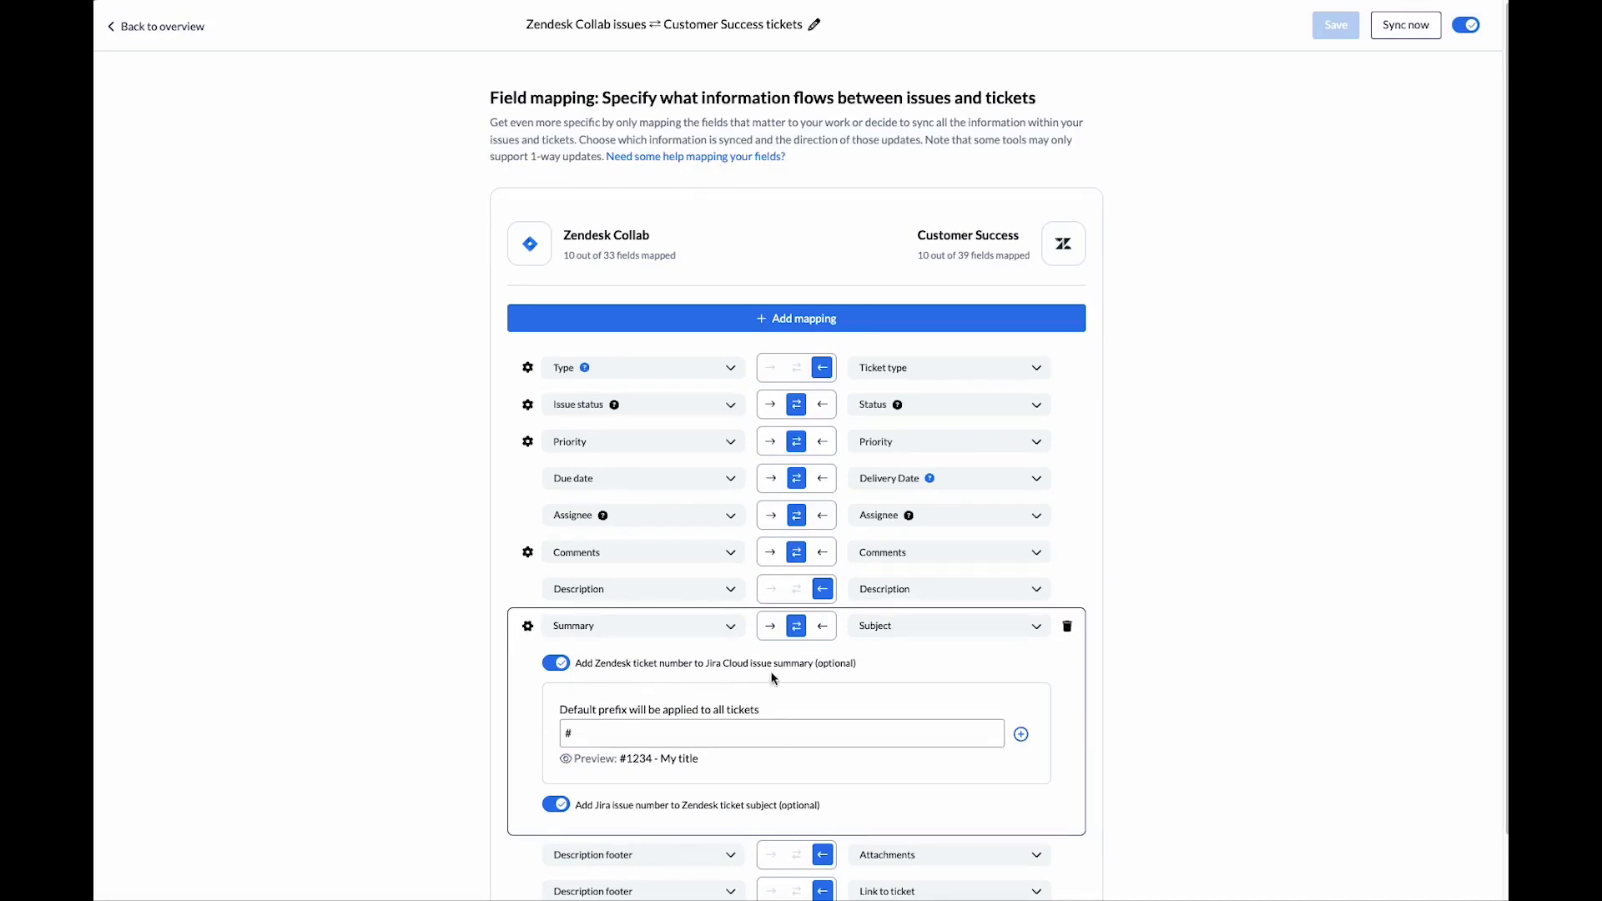
- Remove the existing Description mapping and add a new empty mapping row
click(1038, 592)
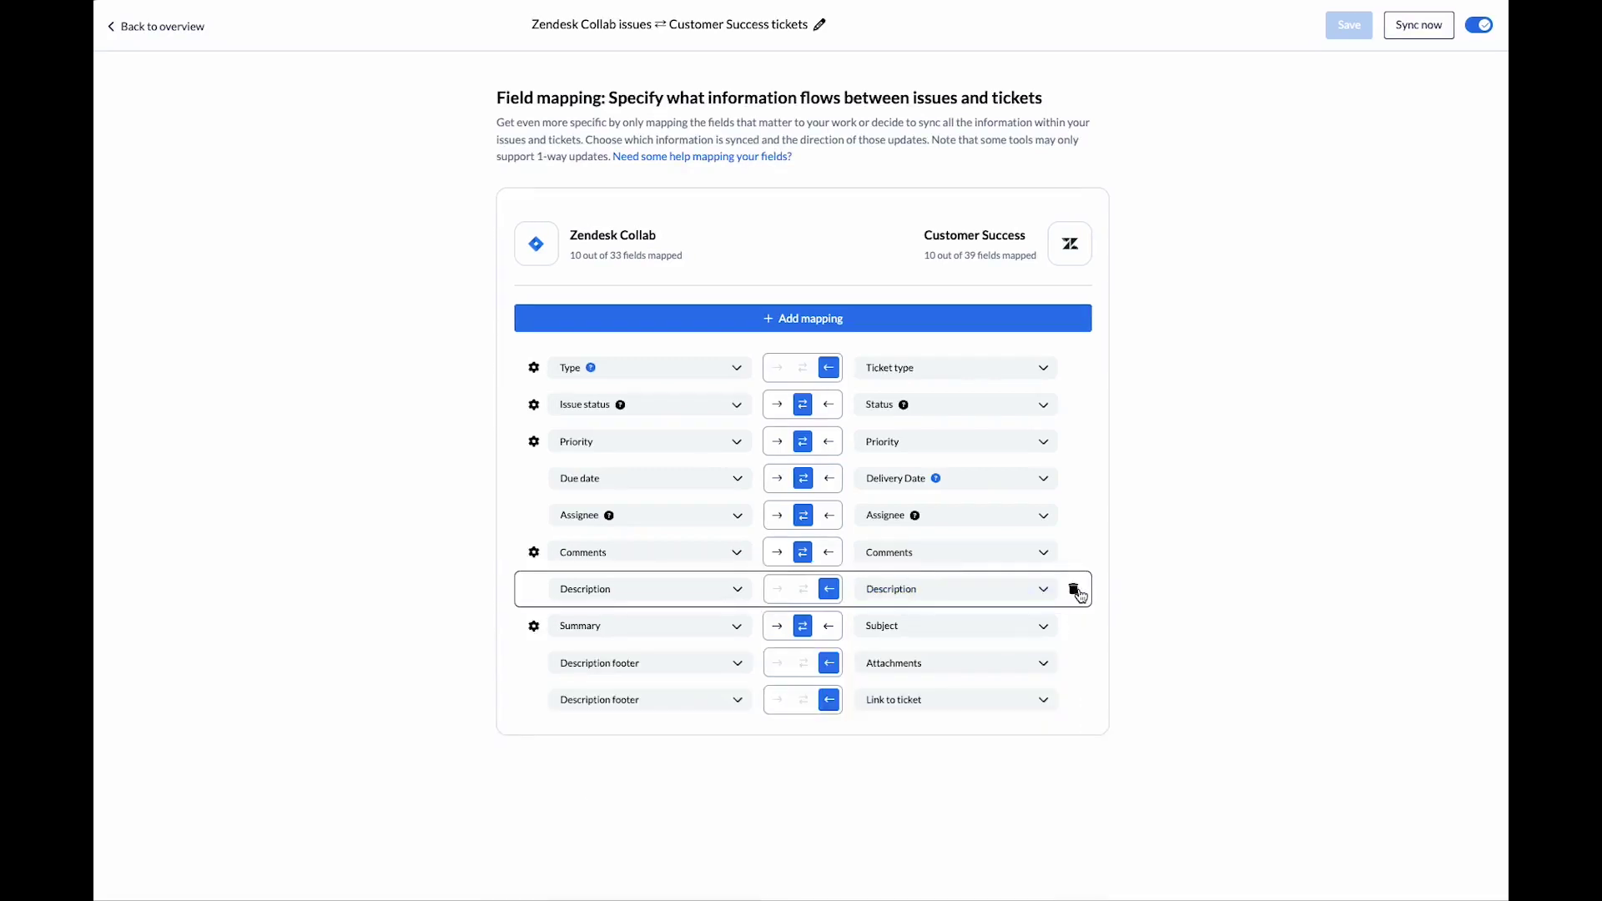
click(1074, 590)
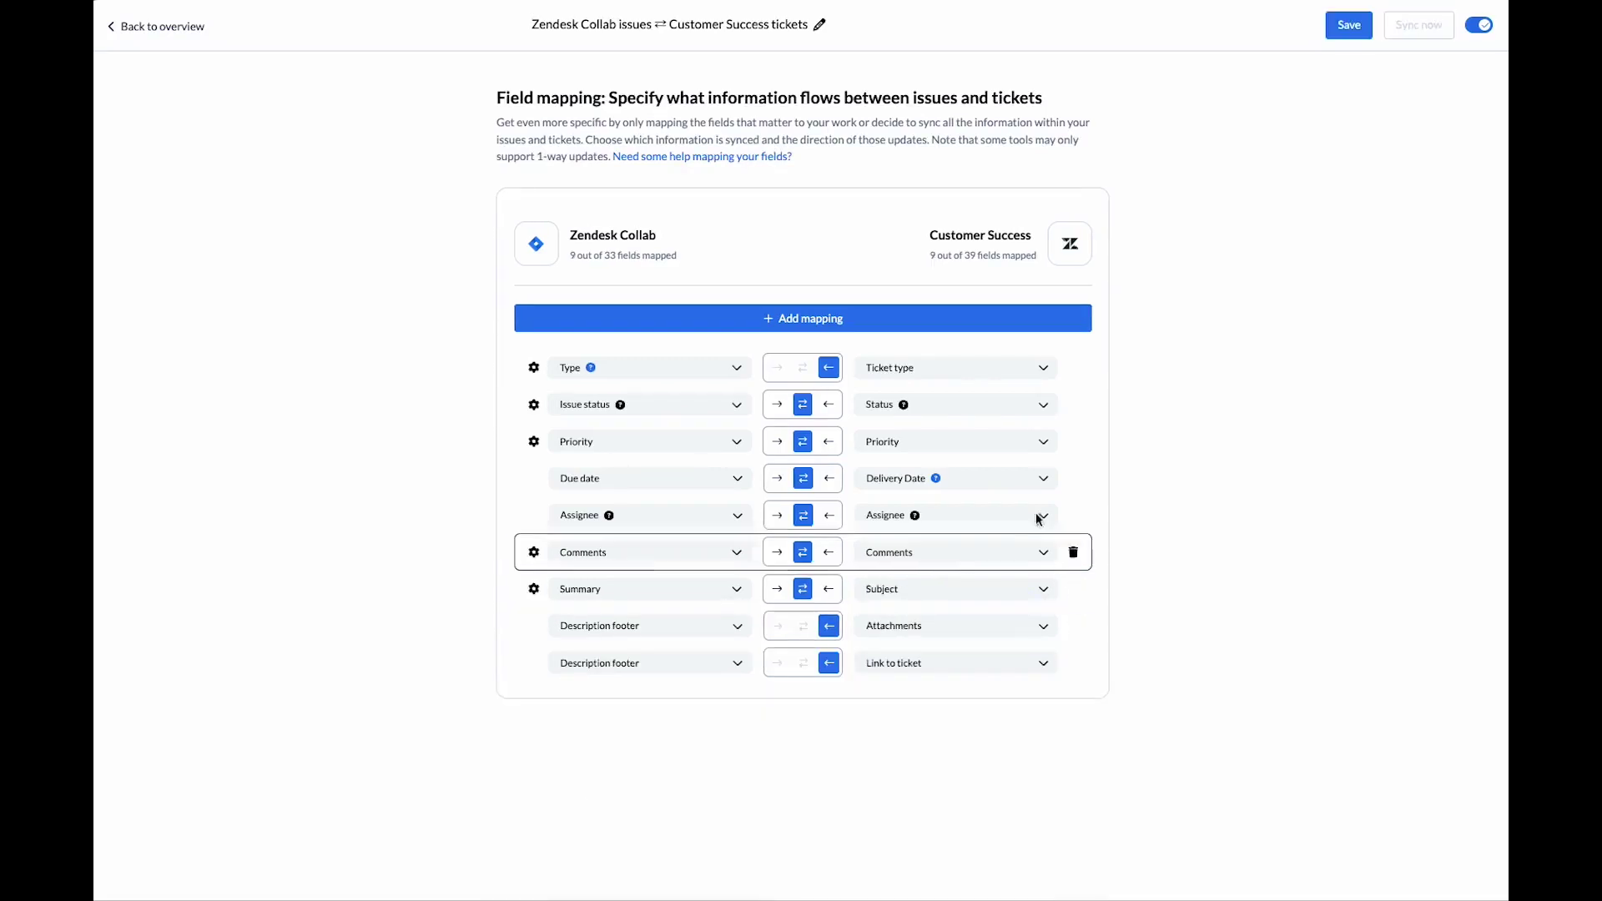
click(806, 322)
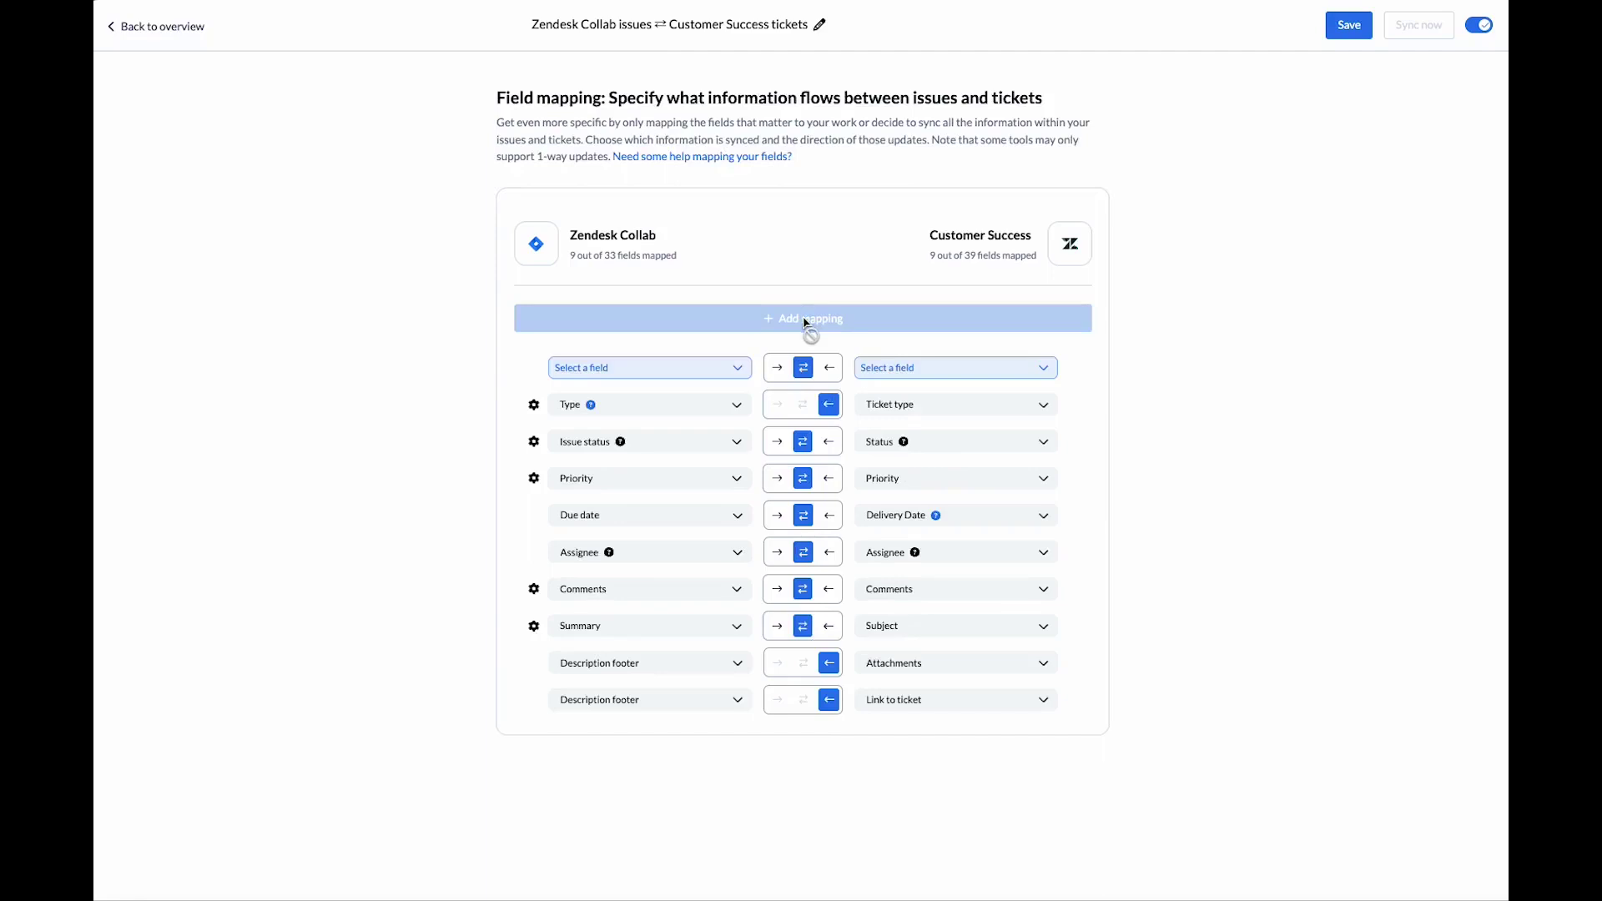
- Map Description on the Zendesk Collab side to Description on the Customer Success side
click(741, 368)
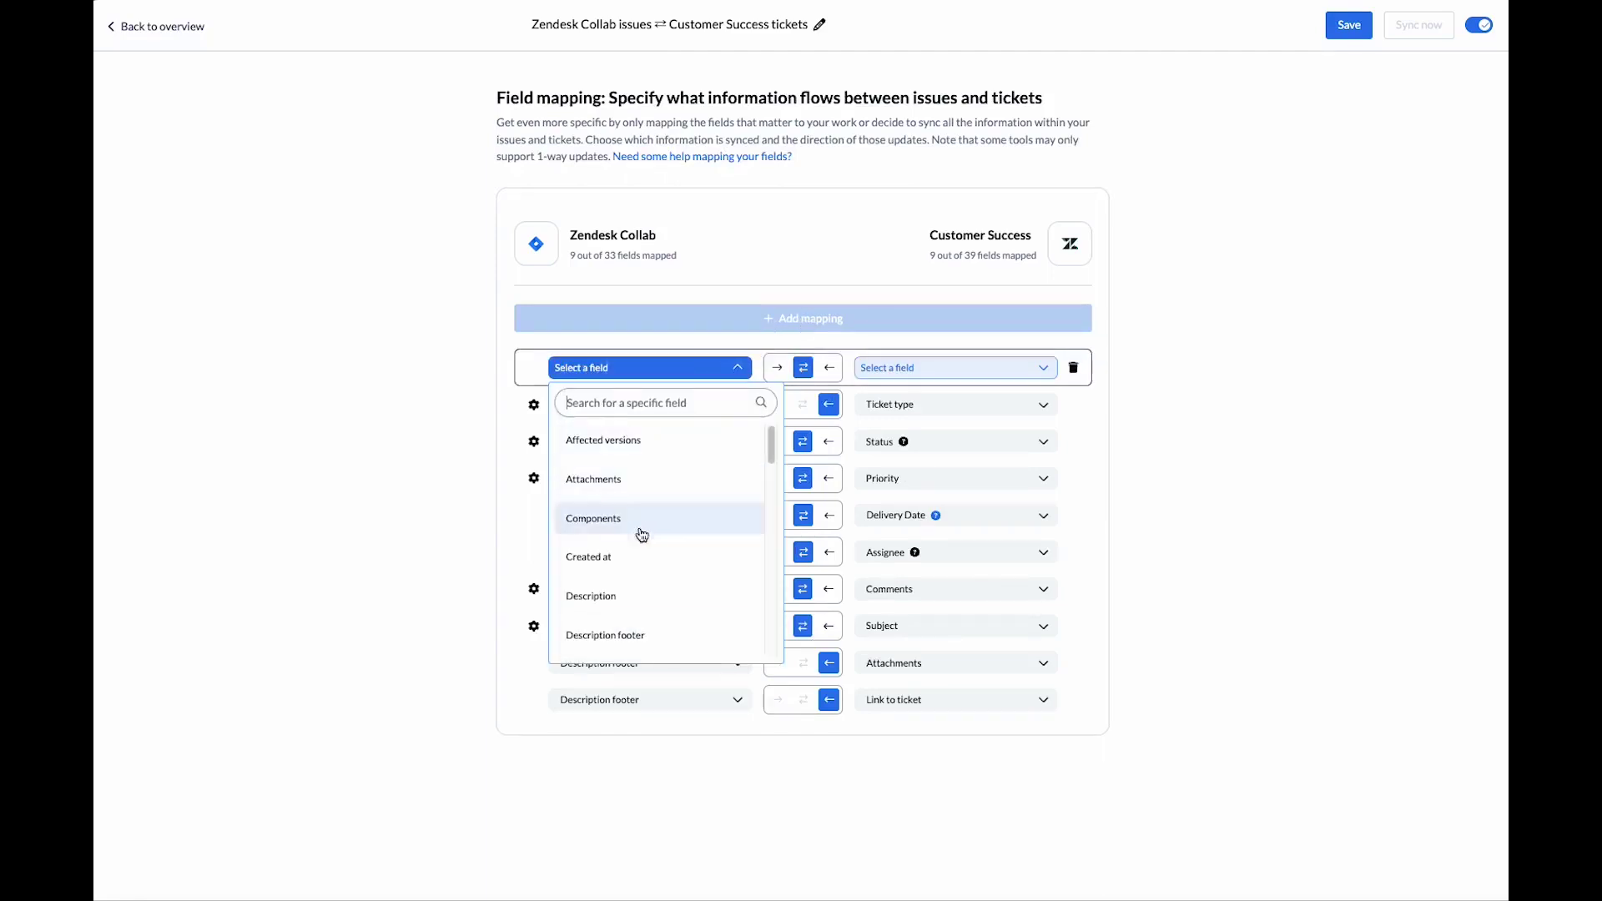
click(626, 596)
click(947, 368)
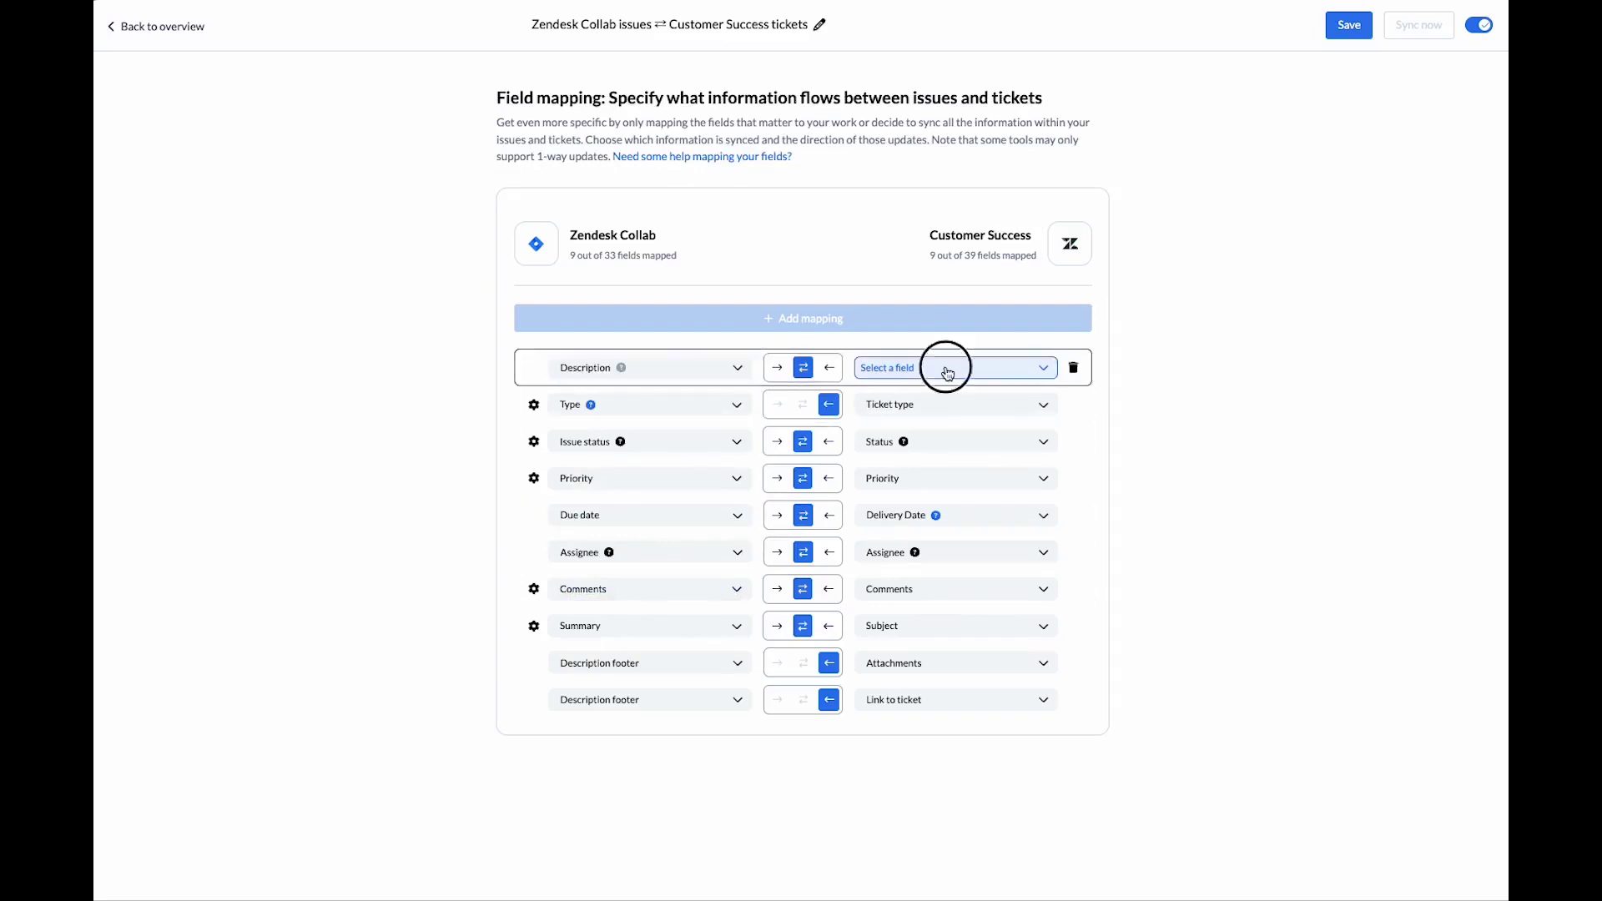
click(959, 458)
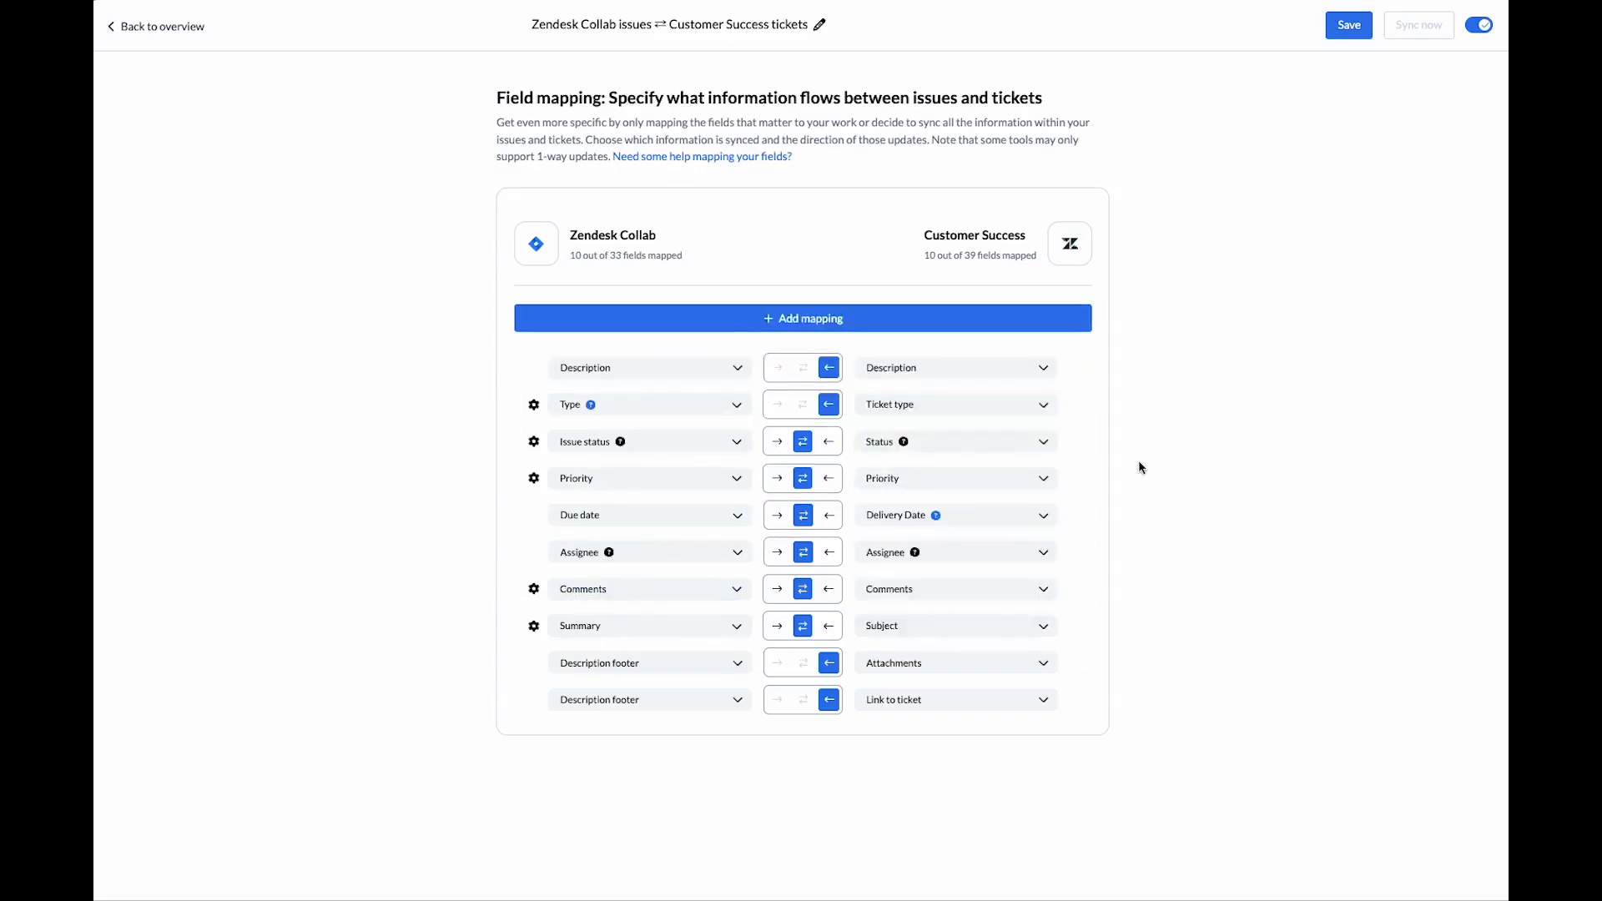
click(178, 27)
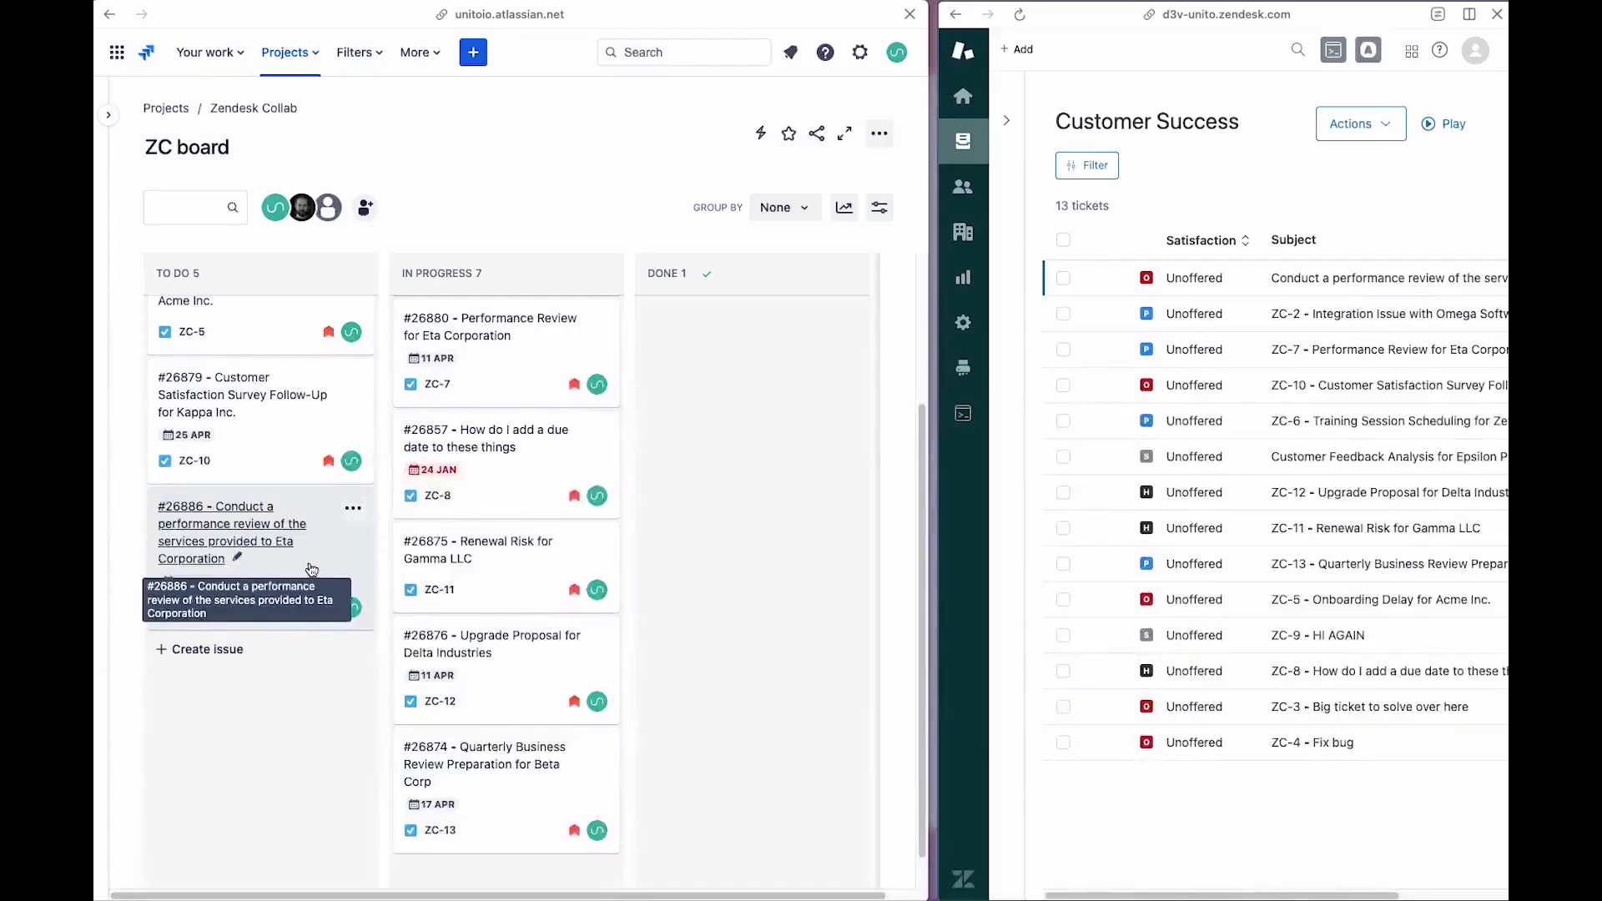
- Open ZC-16 and its Zendesk ticket, set priority Medium and due date April 19, 2024
click(312, 569)
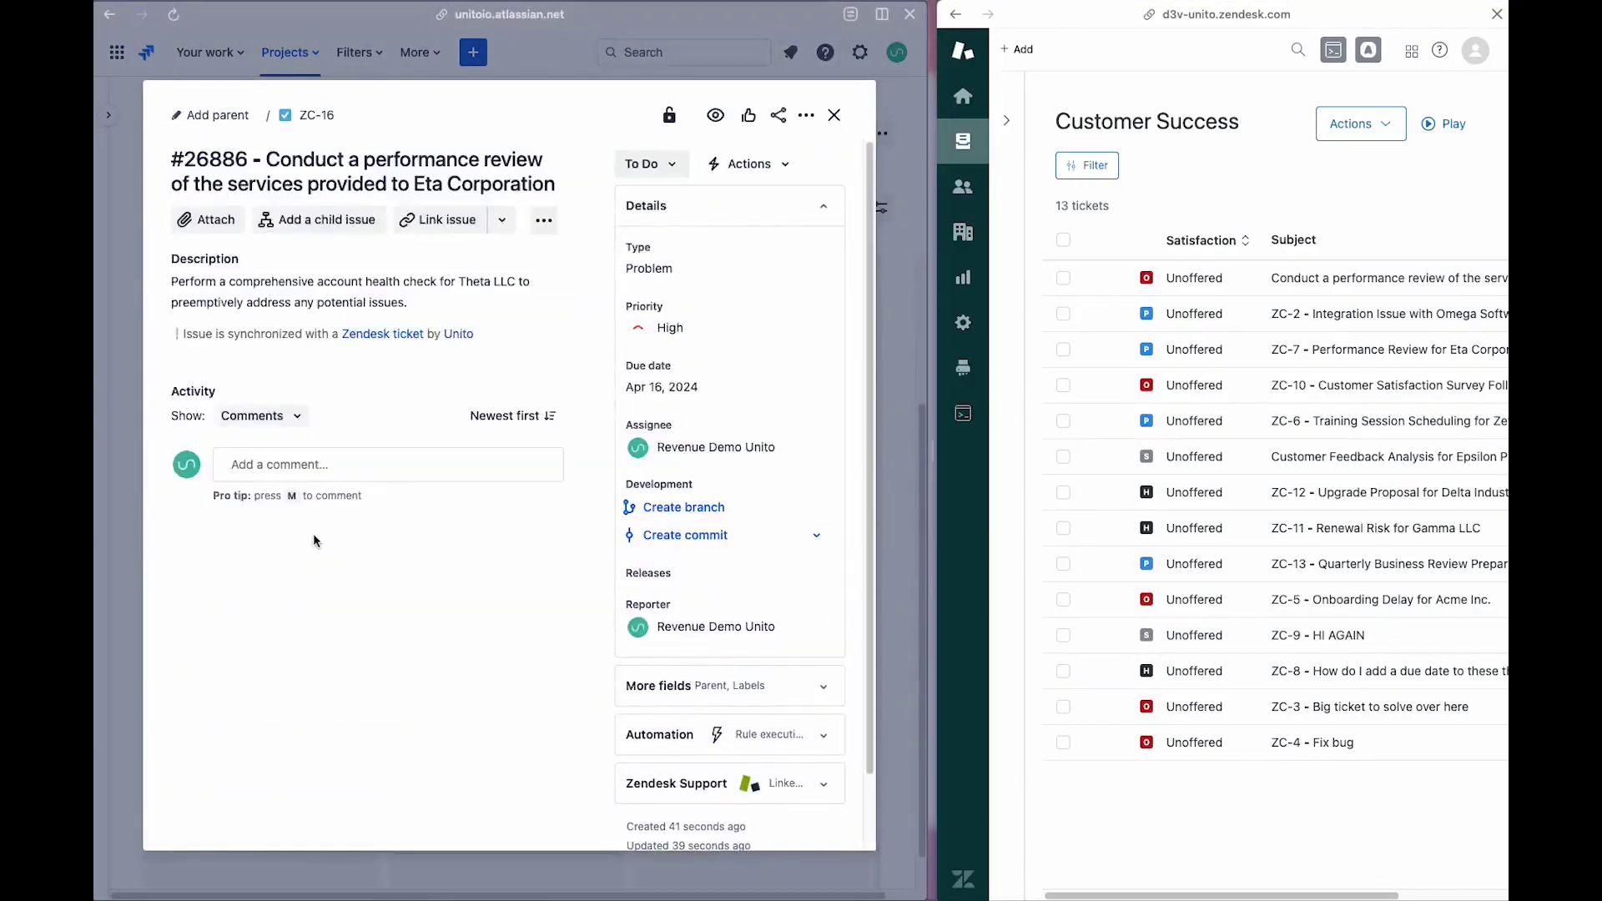
click(1306, 279)
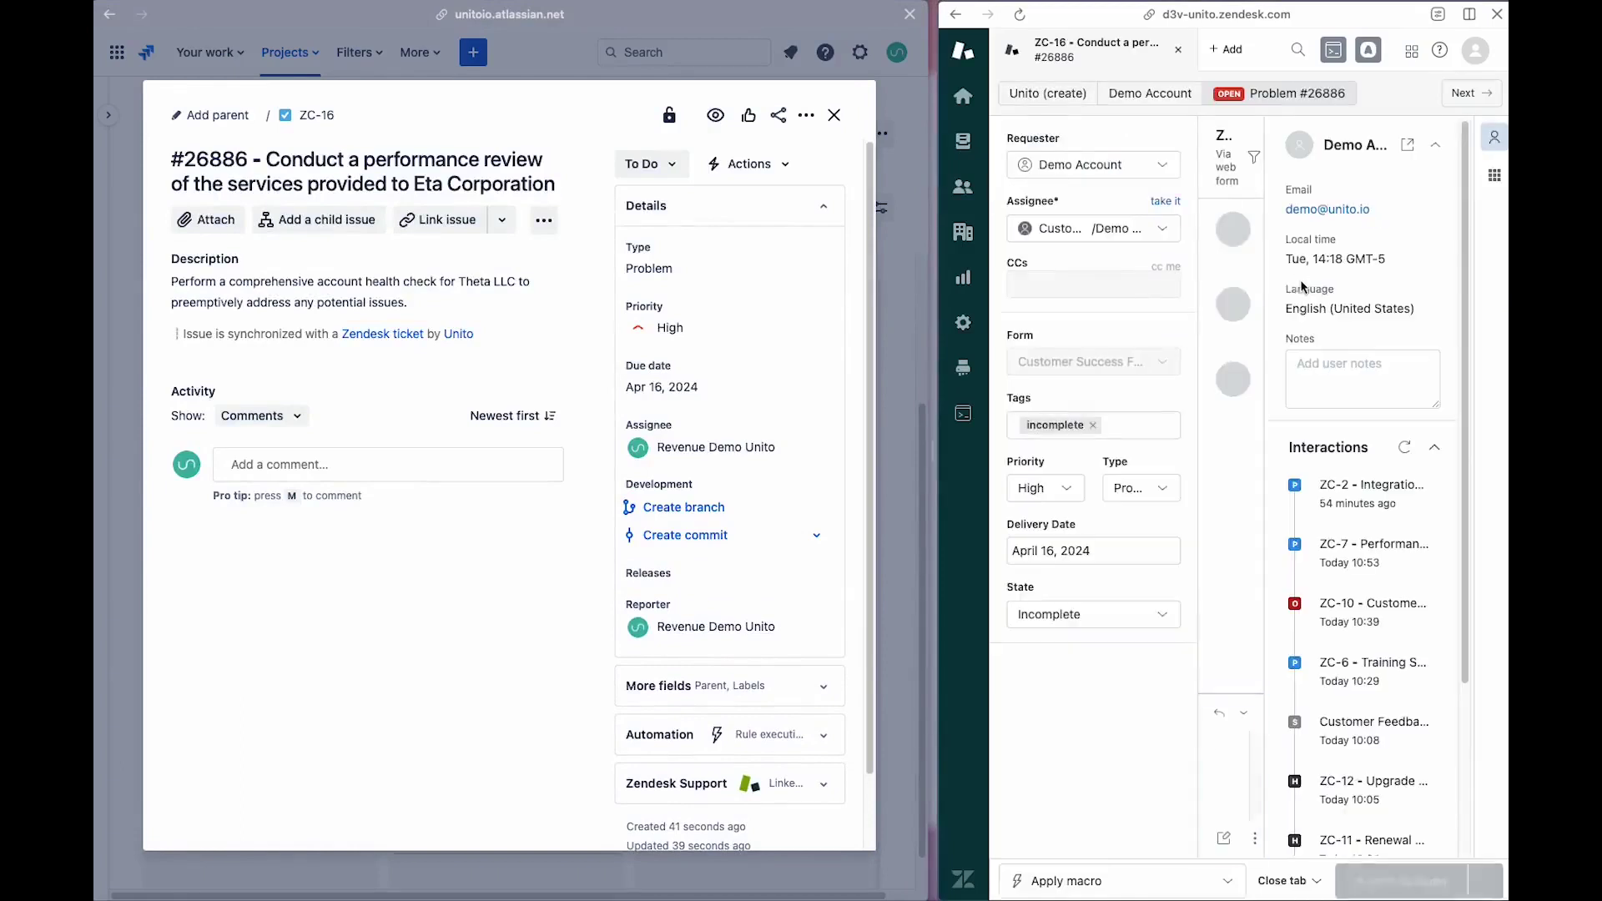
click(667, 329)
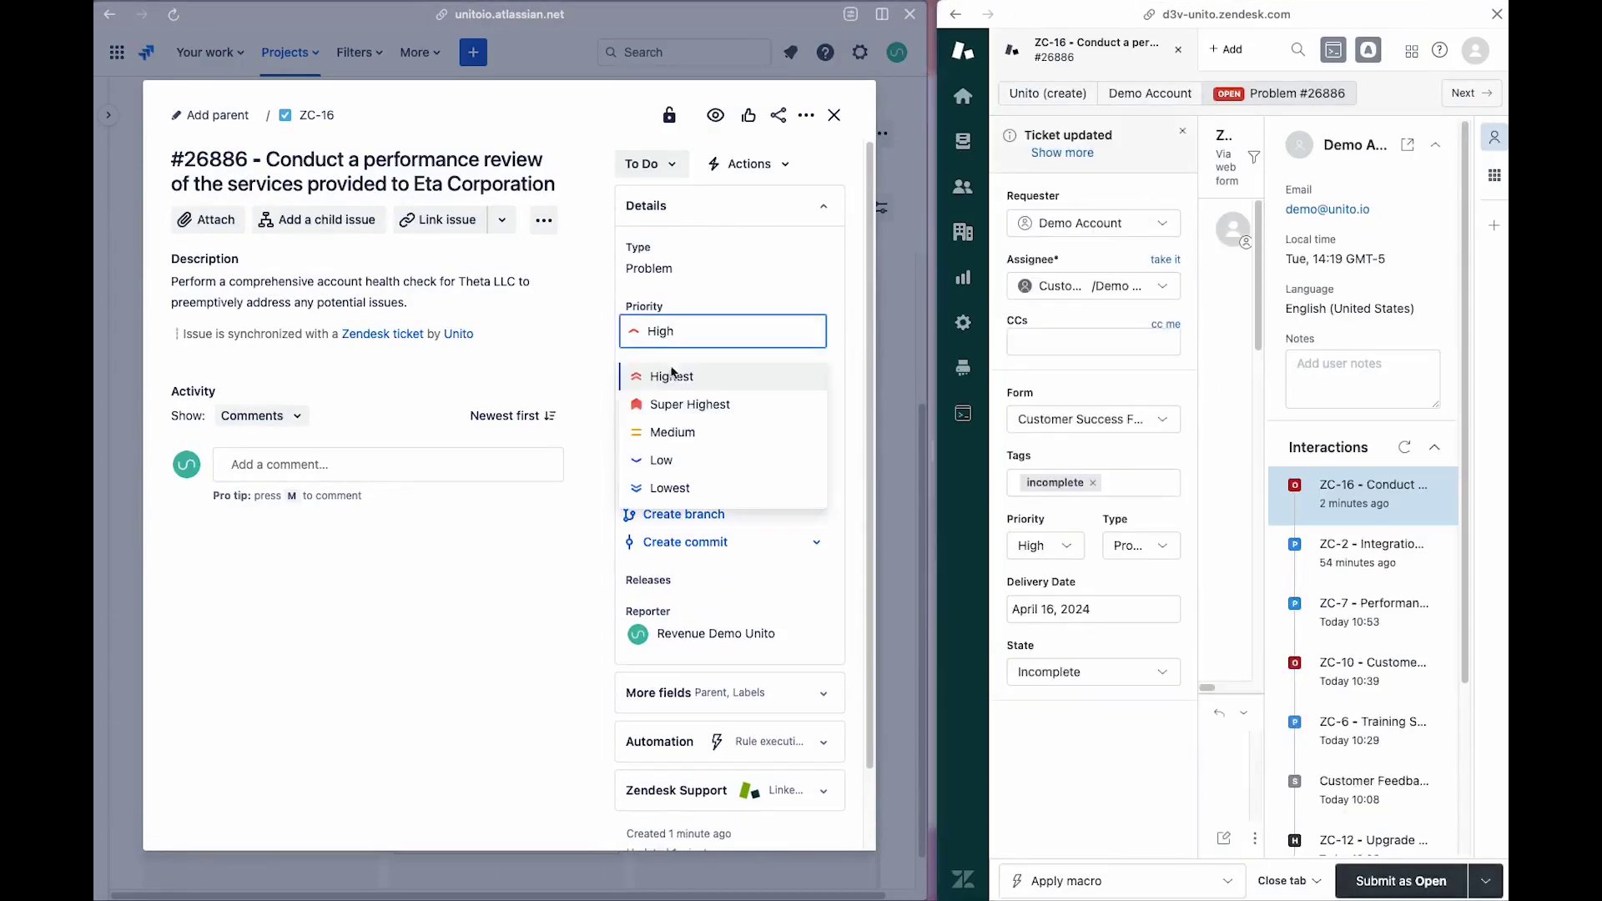
click(698, 434)
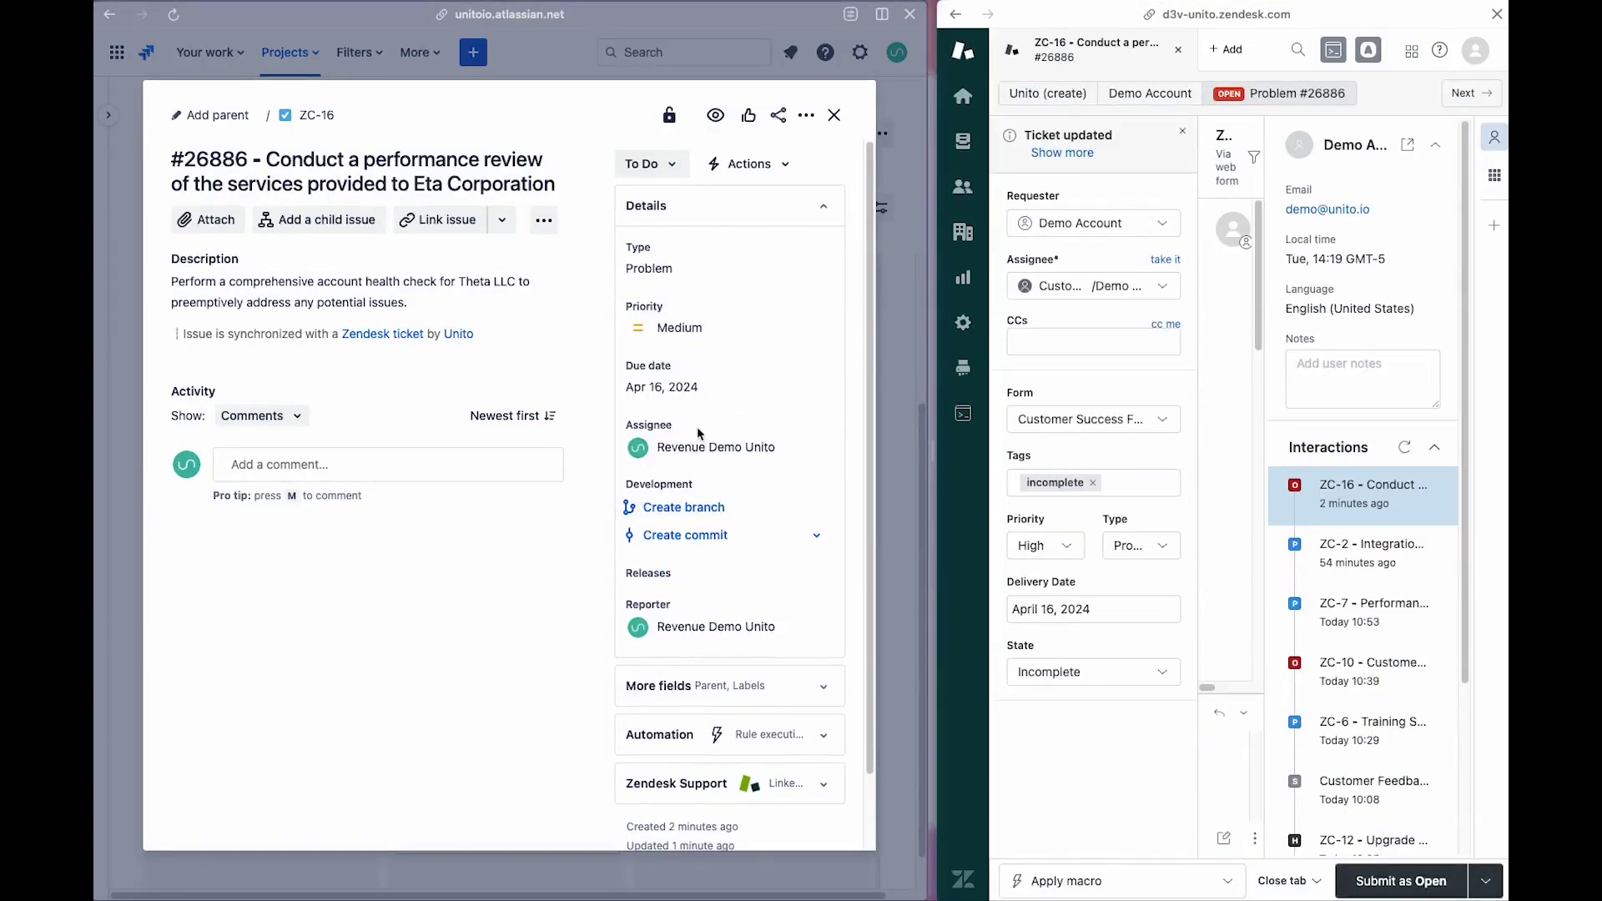
click(683, 392)
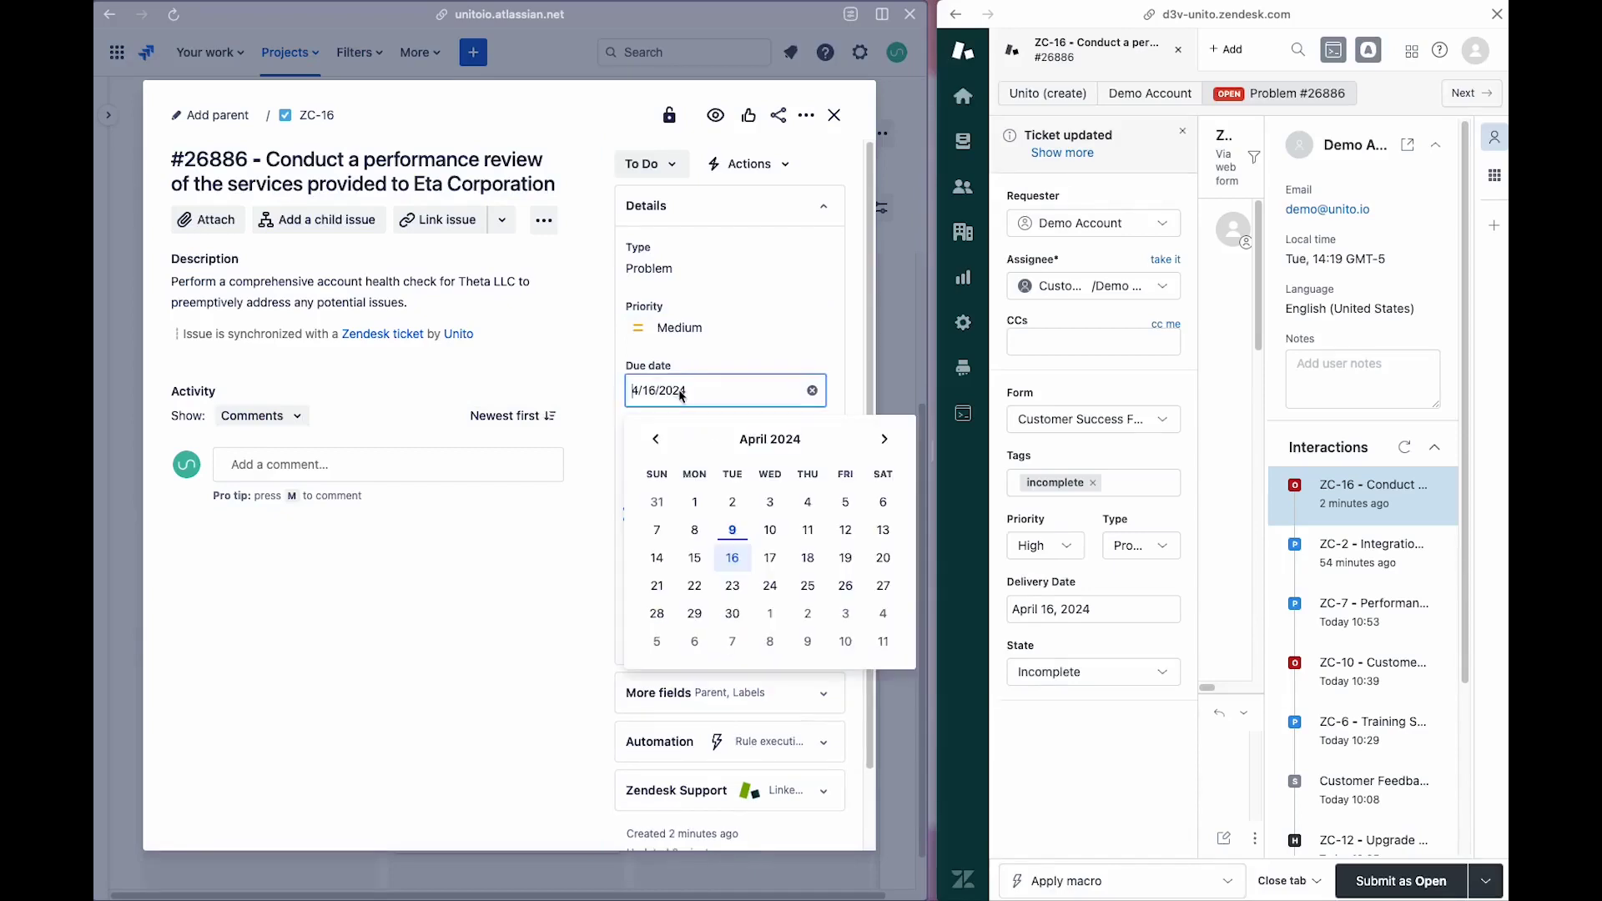
click(843, 559)
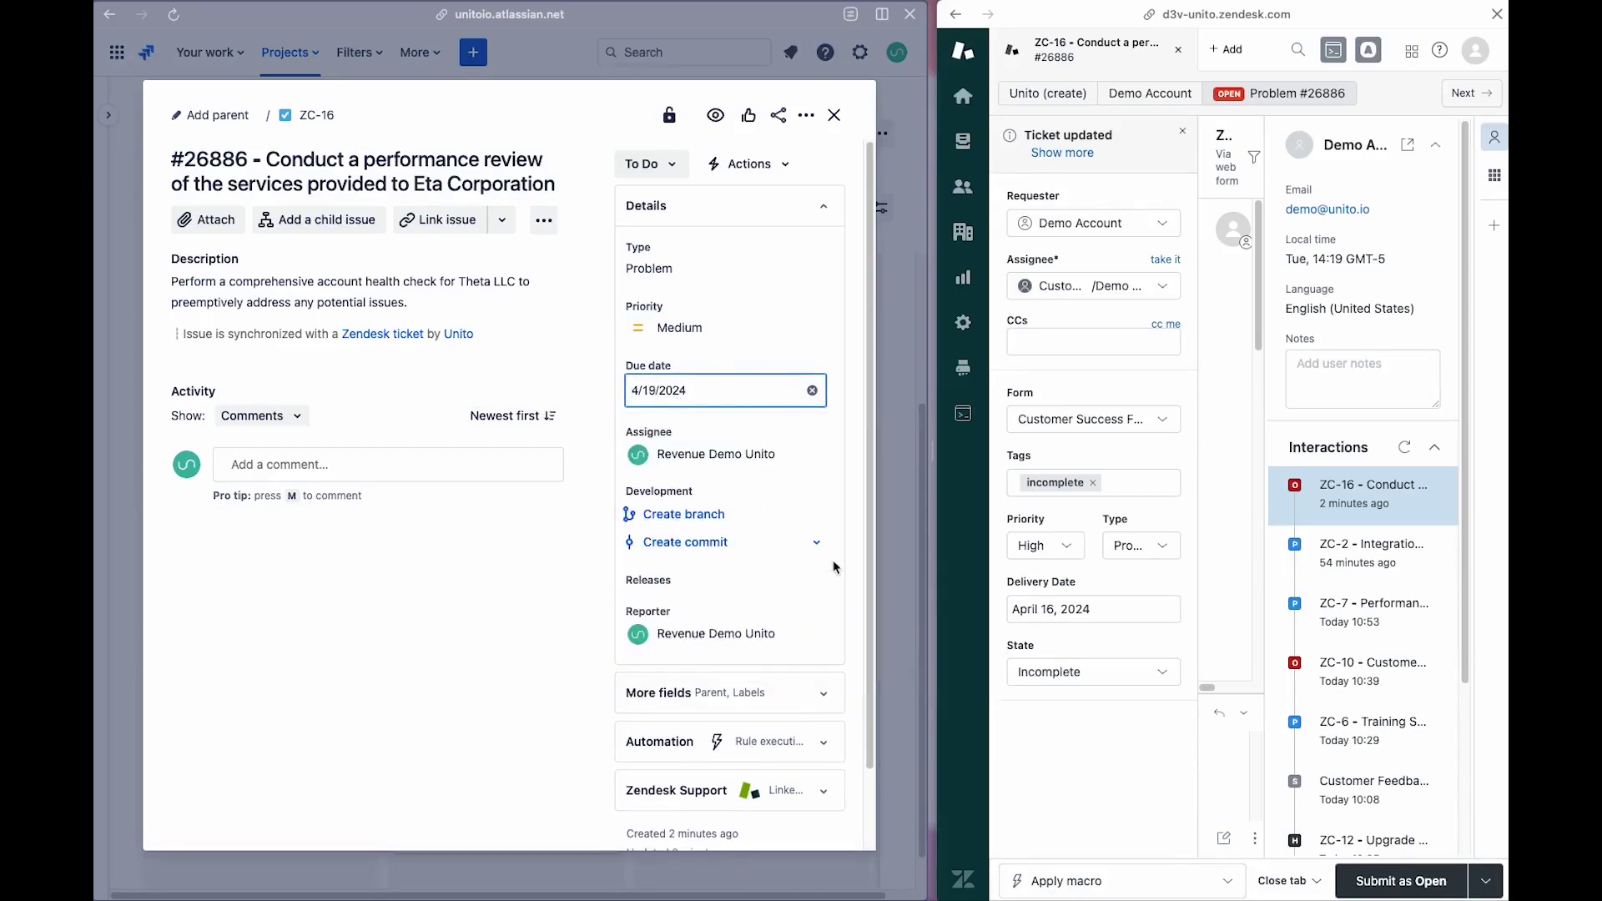
- Post the comment 'This comment made in Jira' and move ZC-16 to In Progress
click(347, 464)
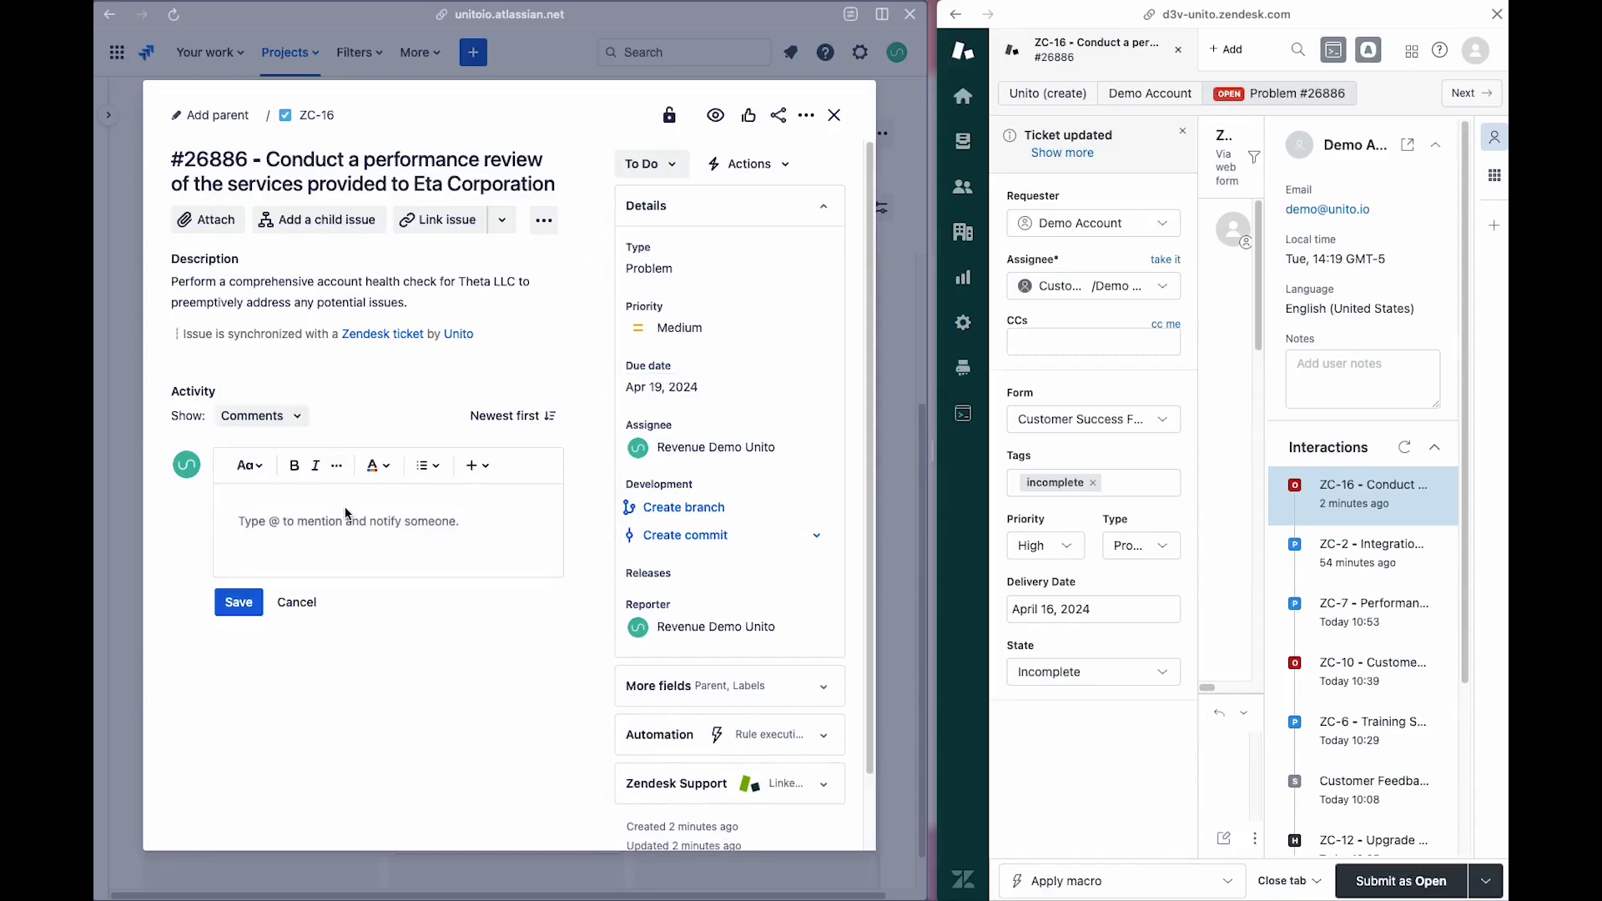
text(This com)
text(ment made in J)
text(ira)
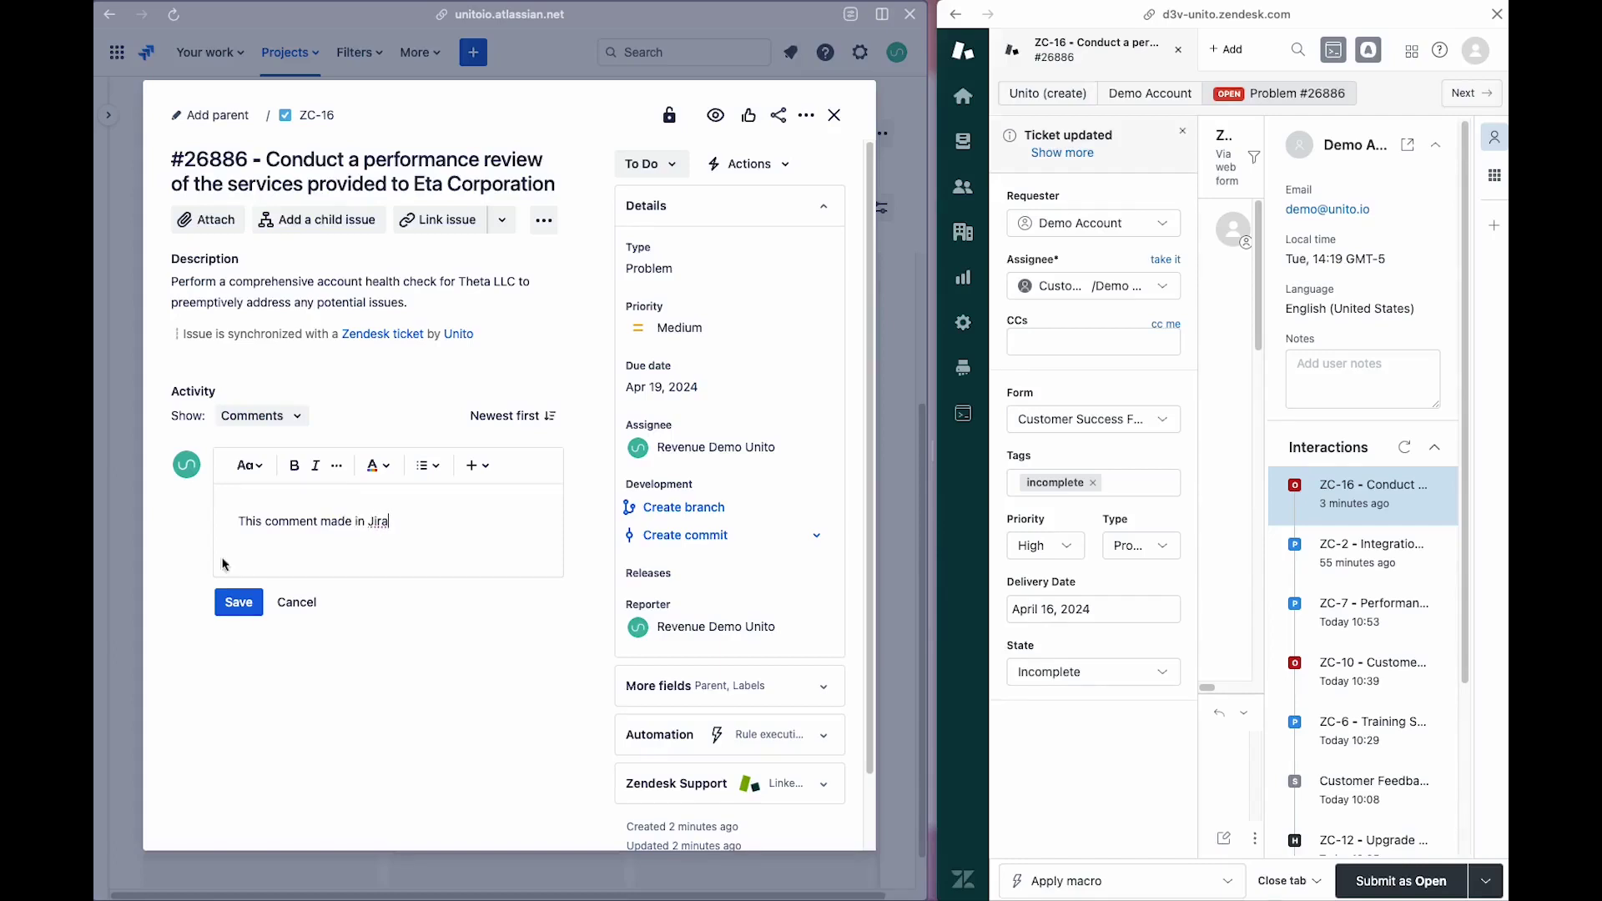
click(227, 613)
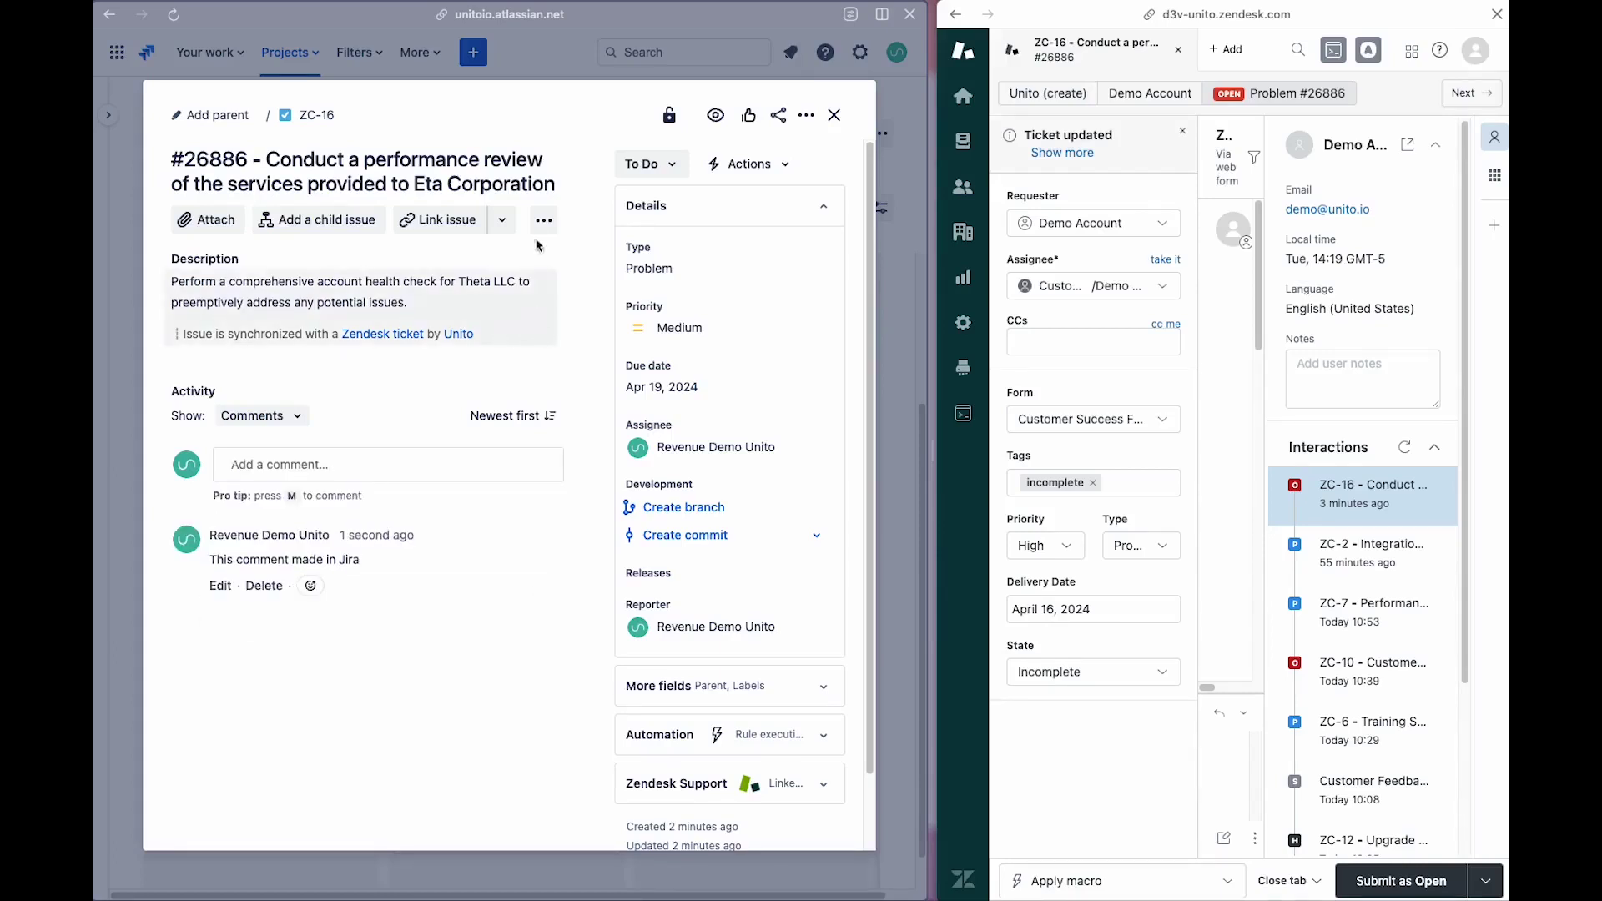
click(668, 167)
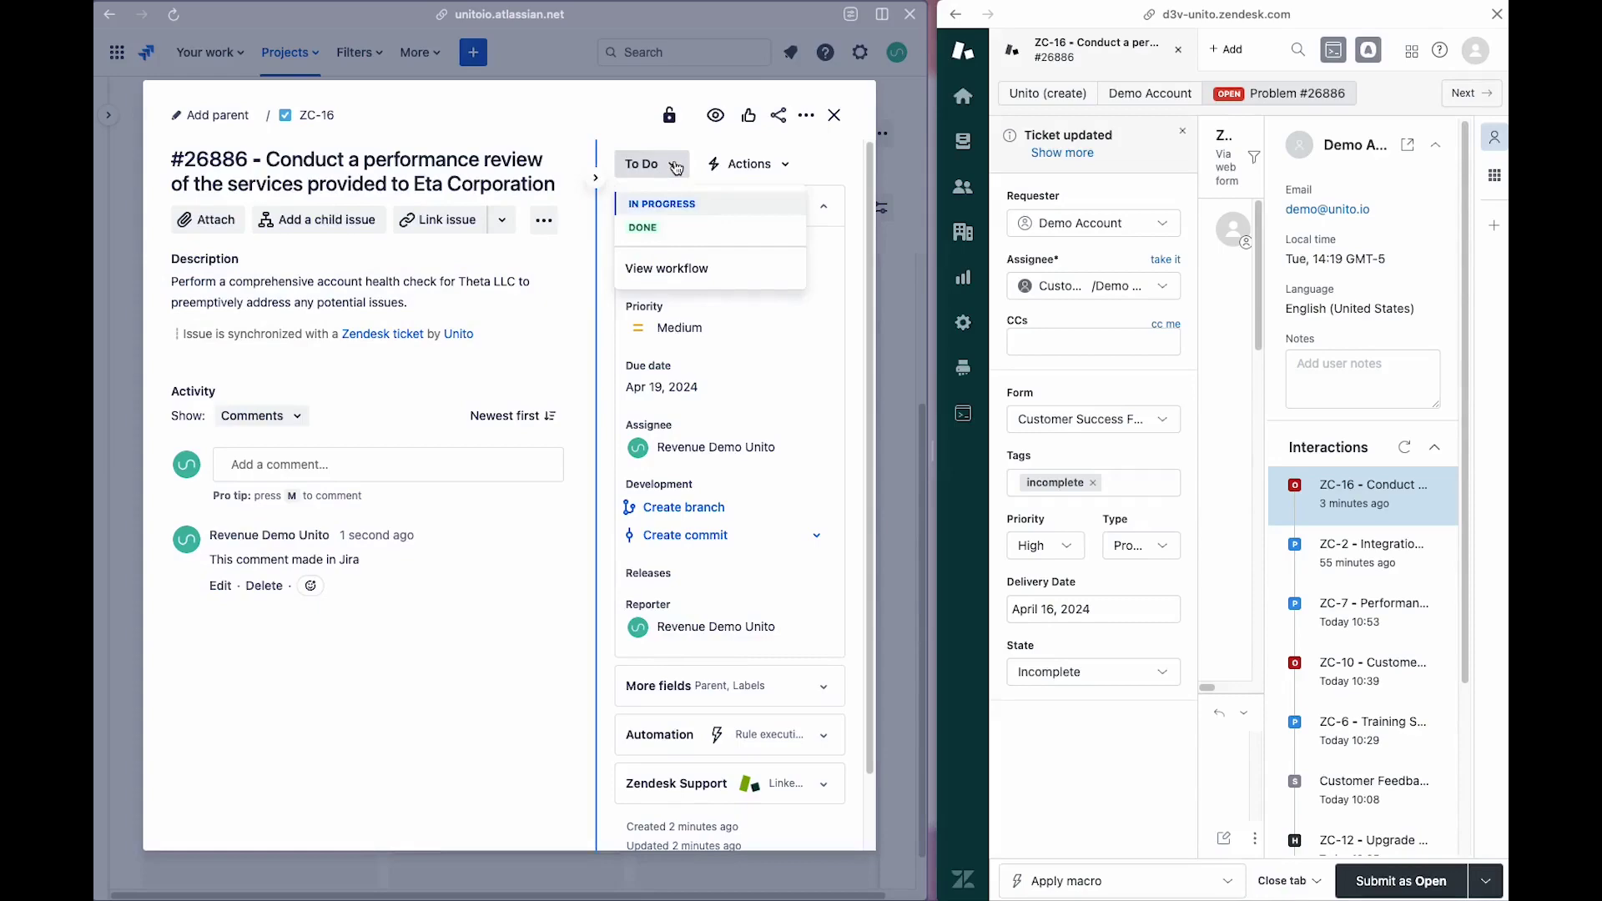
click(664, 203)
drag(931, 430, 481, 431)
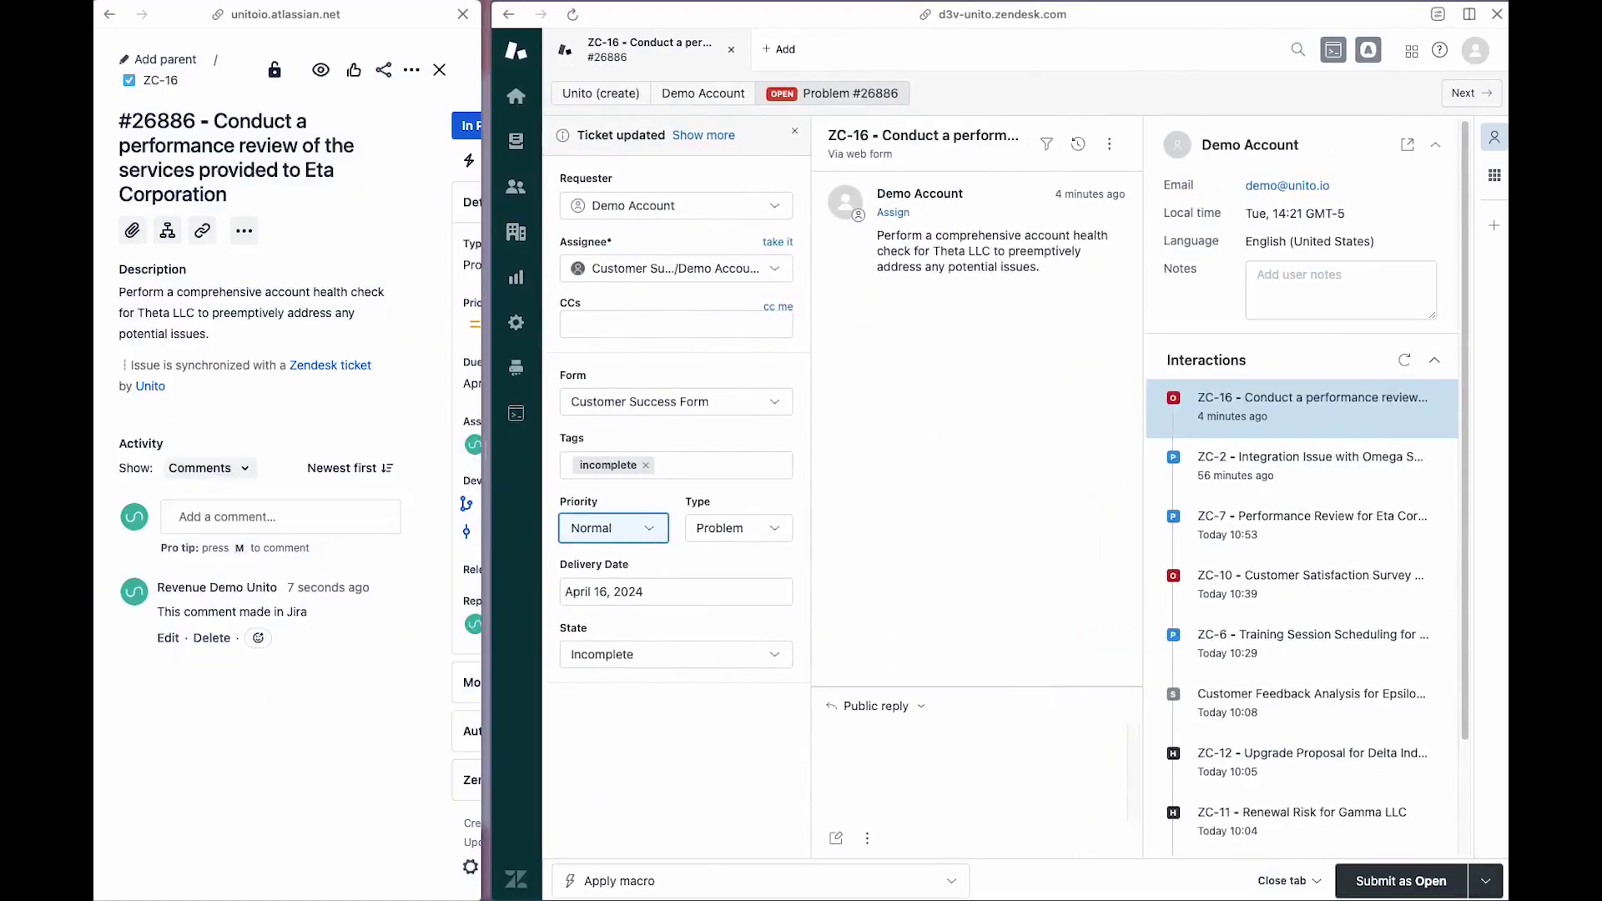